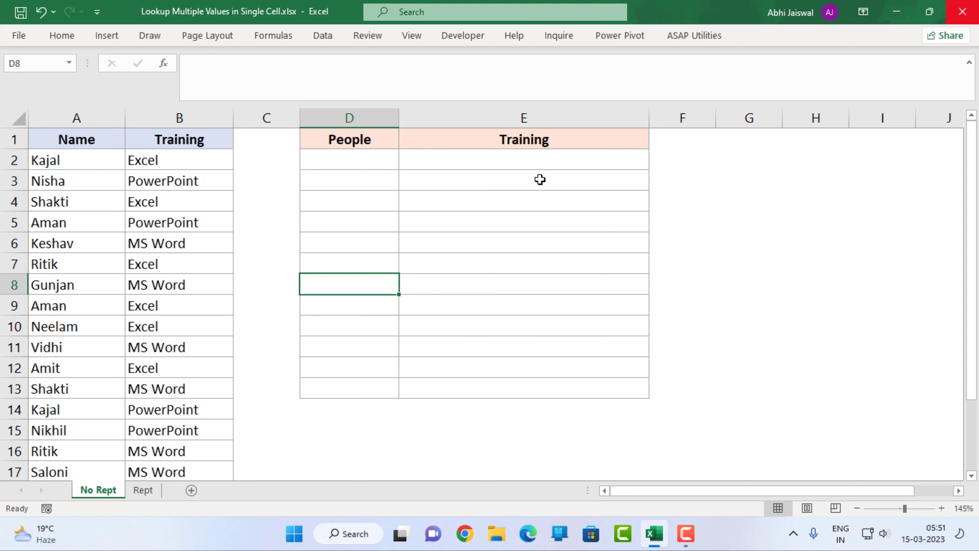
Step: Point out the Training, Name, People cells and Kajal's two trainings on the sheet
click(523, 162)
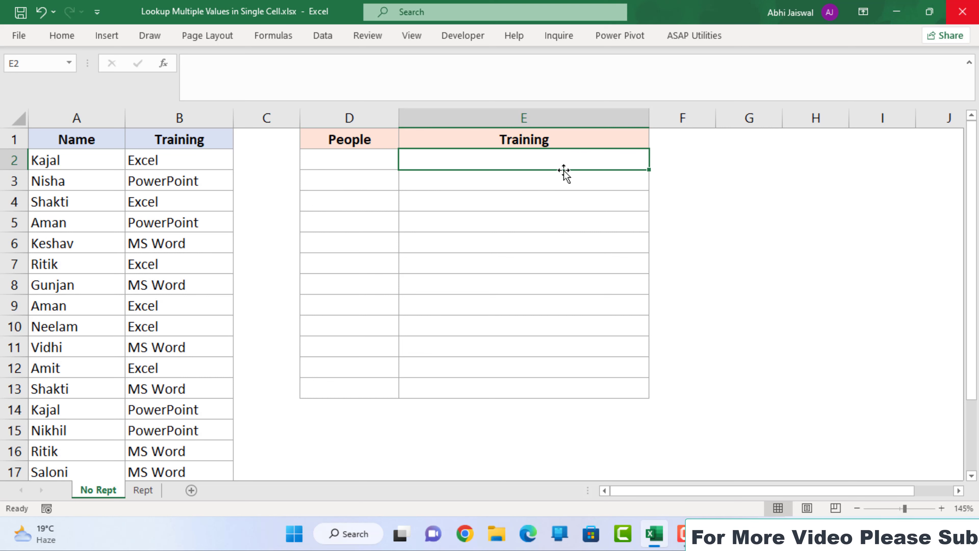
click(57, 164)
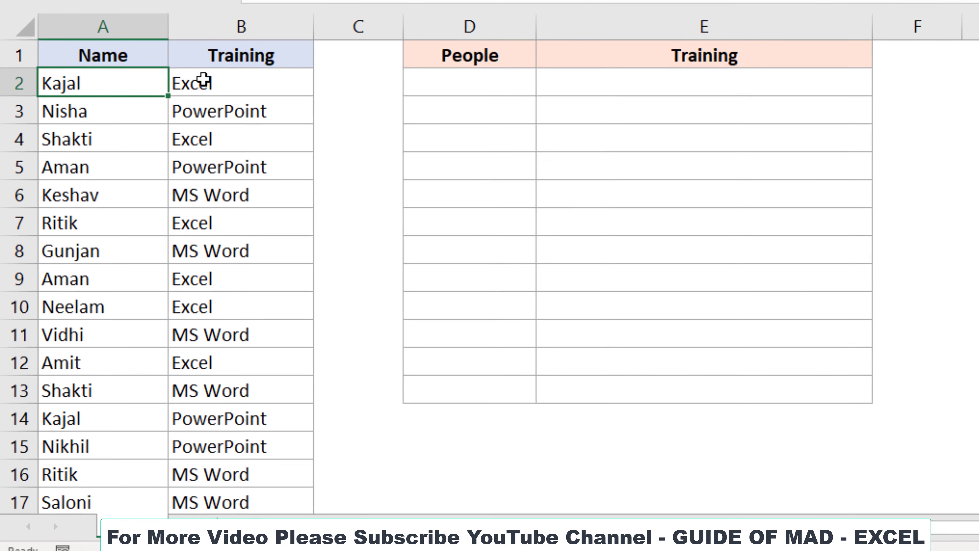
click(150, 158)
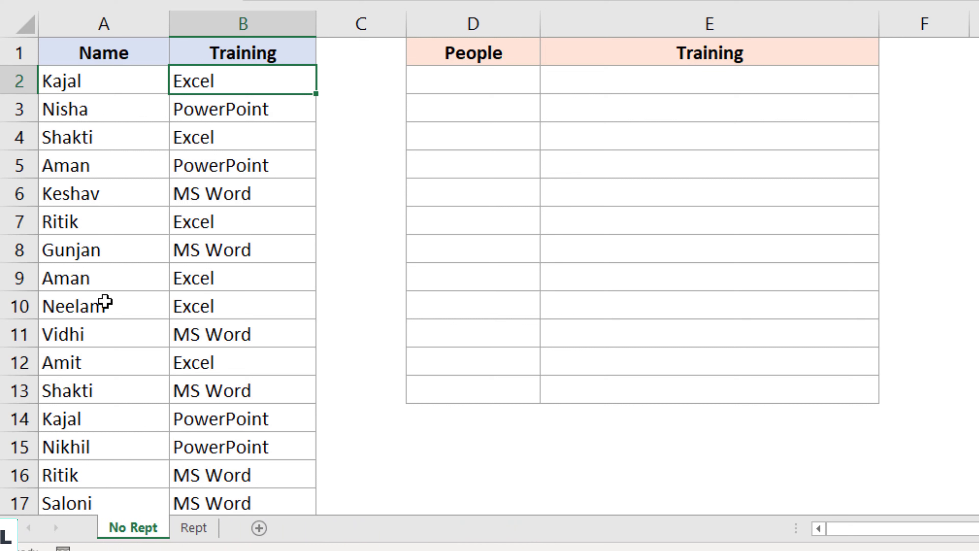
click(212, 426)
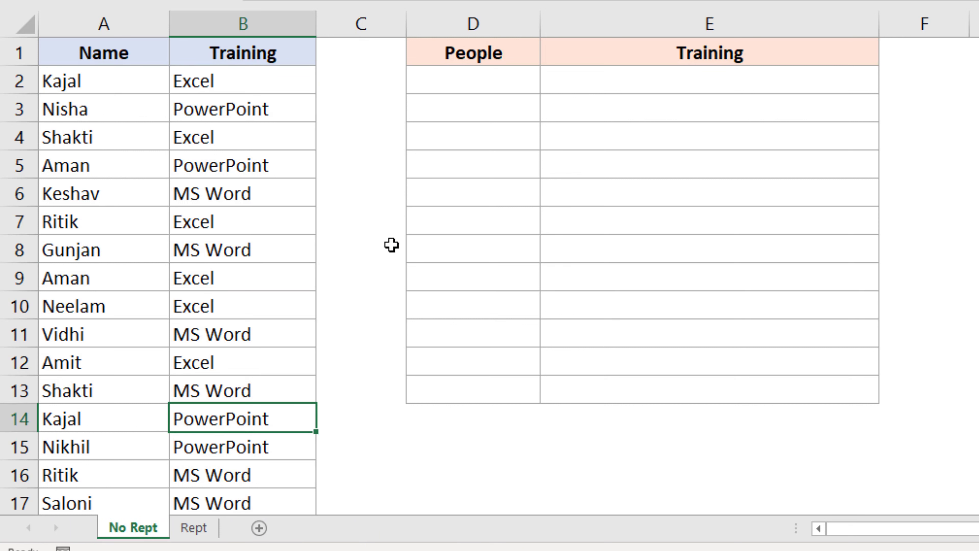
click(479, 78)
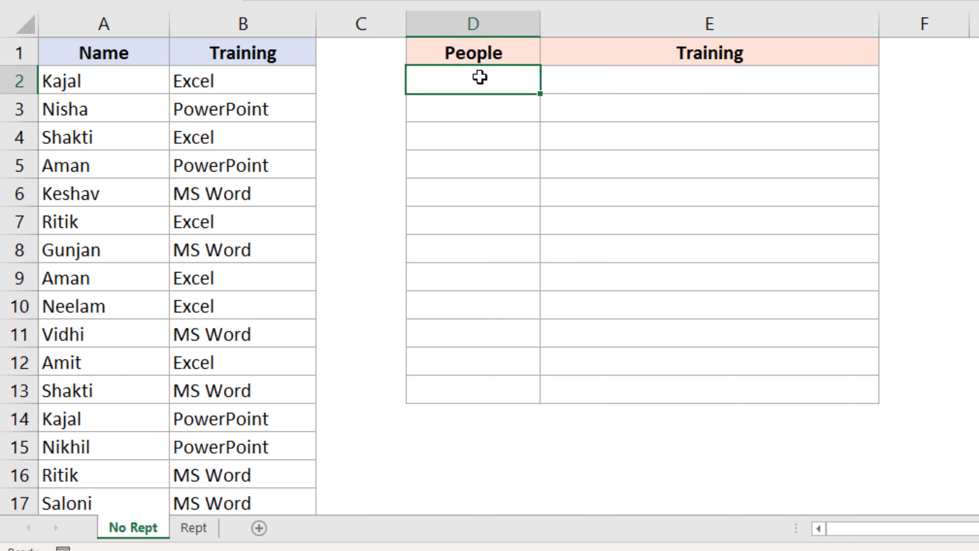
click(655, 80)
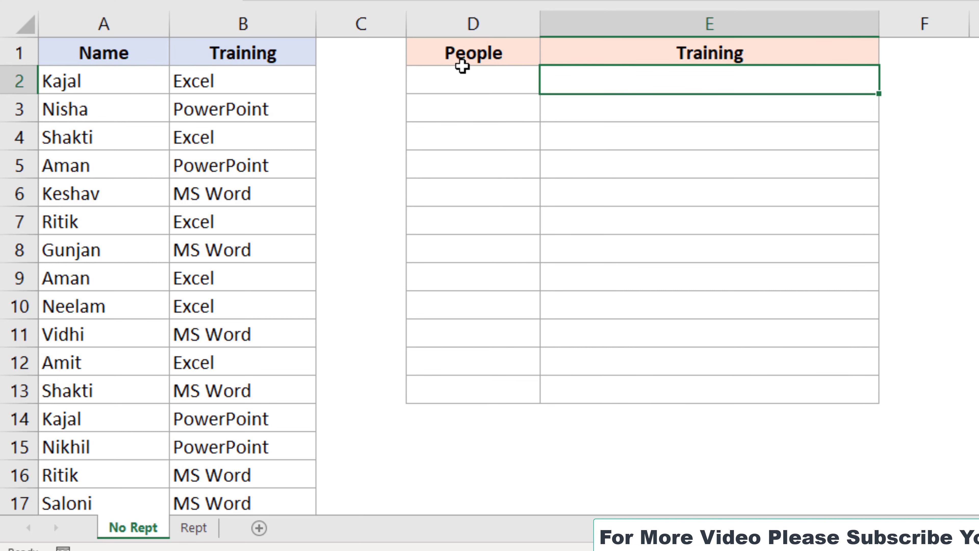
Step: Enter =UNIQUE(A2:A17) in D2 so the People column spills 12 distinct names
click(460, 71)
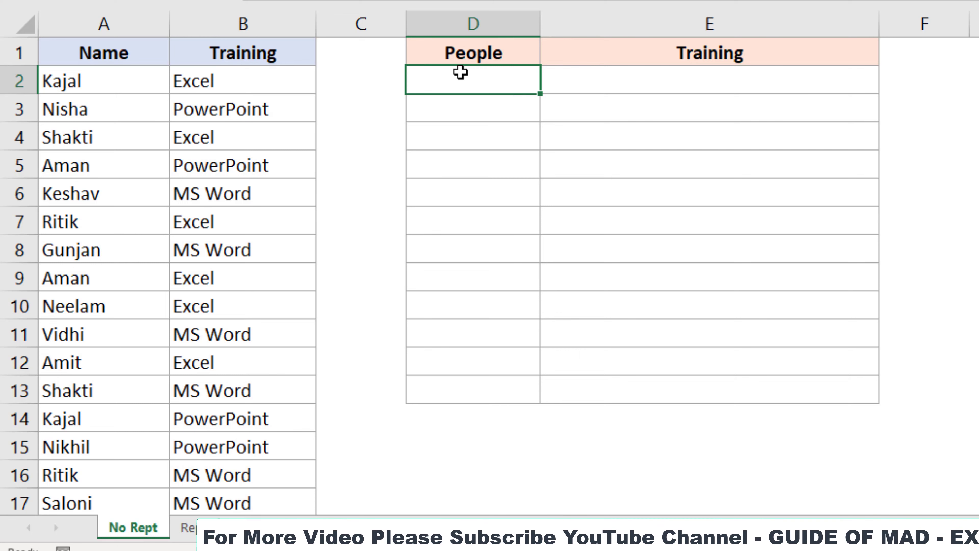
text(=)
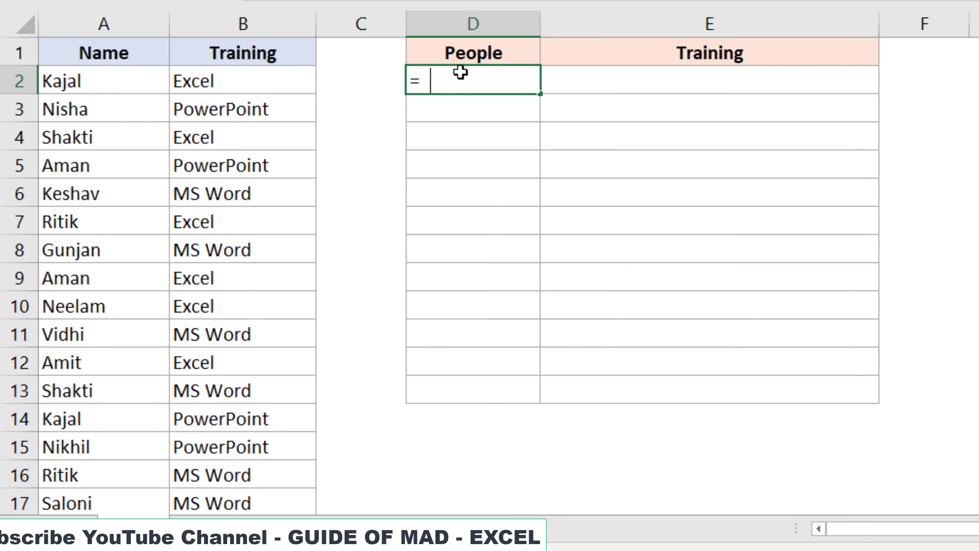
text(un)
key(Down)
key(Down)
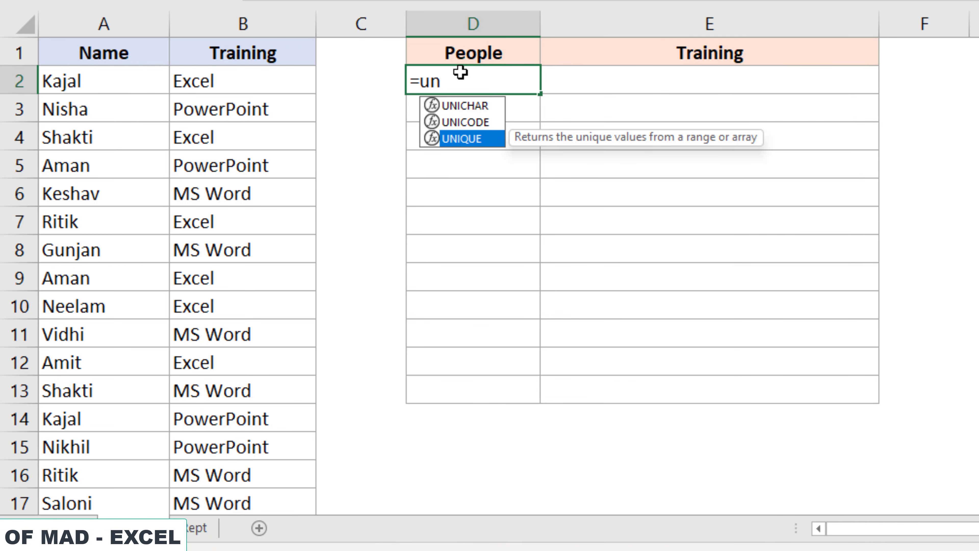
key(Tab)
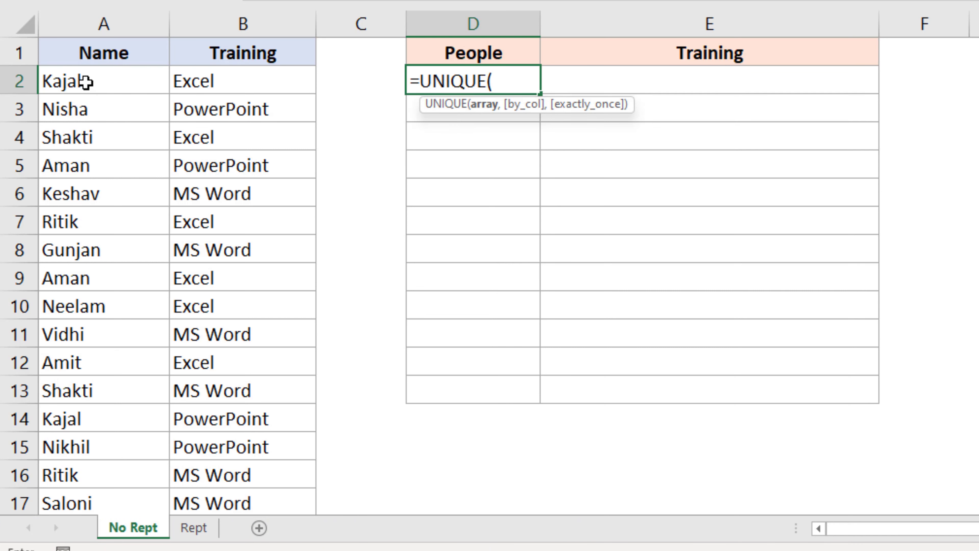
click(85, 82)
key(ctrl+shift+Down)
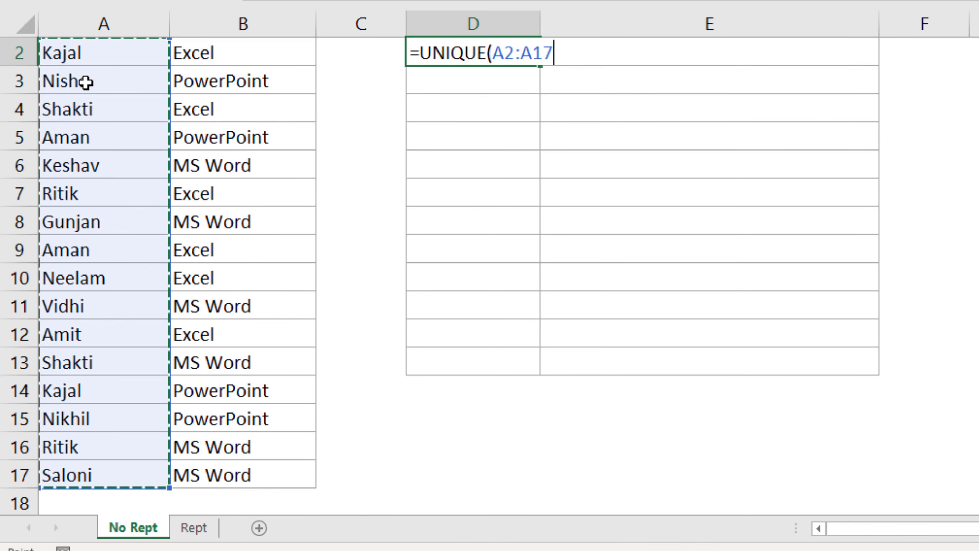
key(Return)
key(Up)
key(Up)
key(Down)
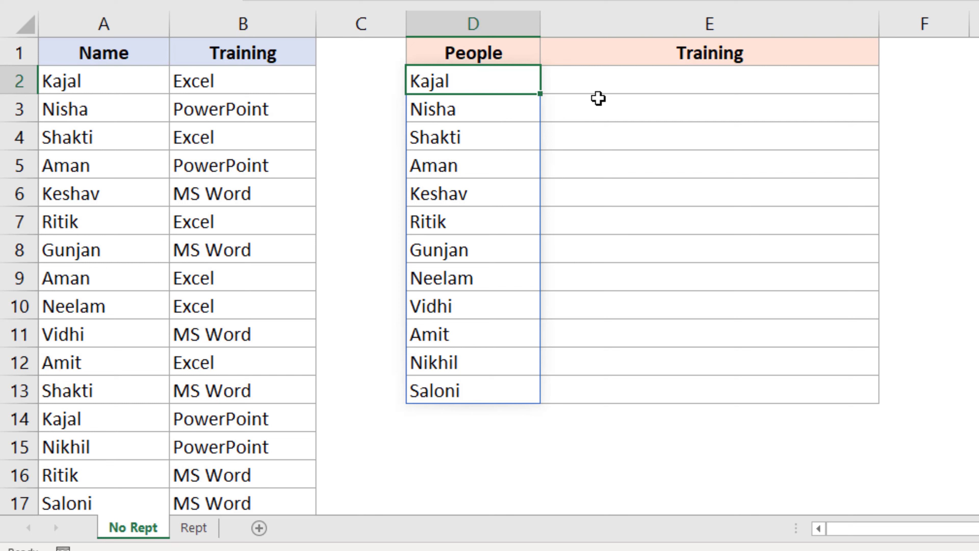
Step: In helper cell F2, type =IF(D2=$A$2:$A$17, comparing D2's person against the locked name range
click(621, 83)
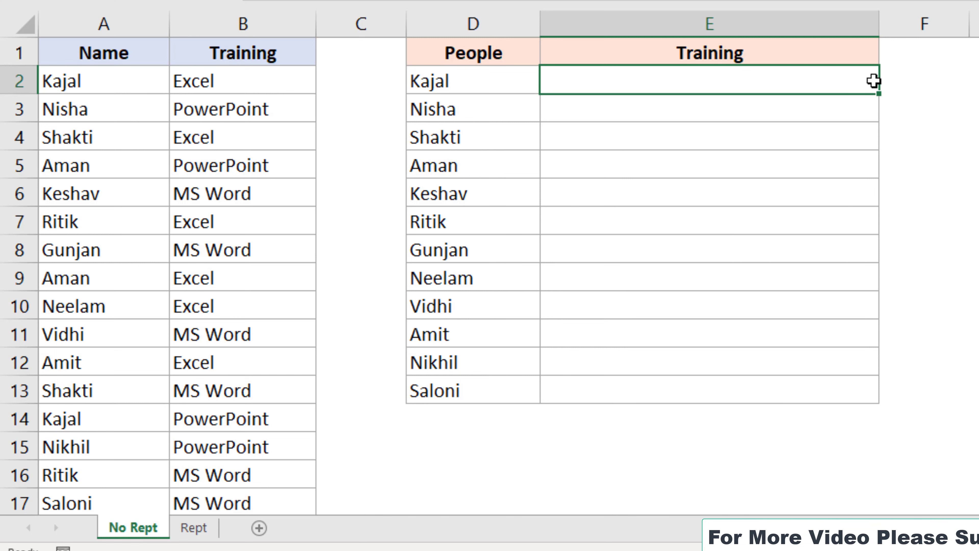
click(901, 81)
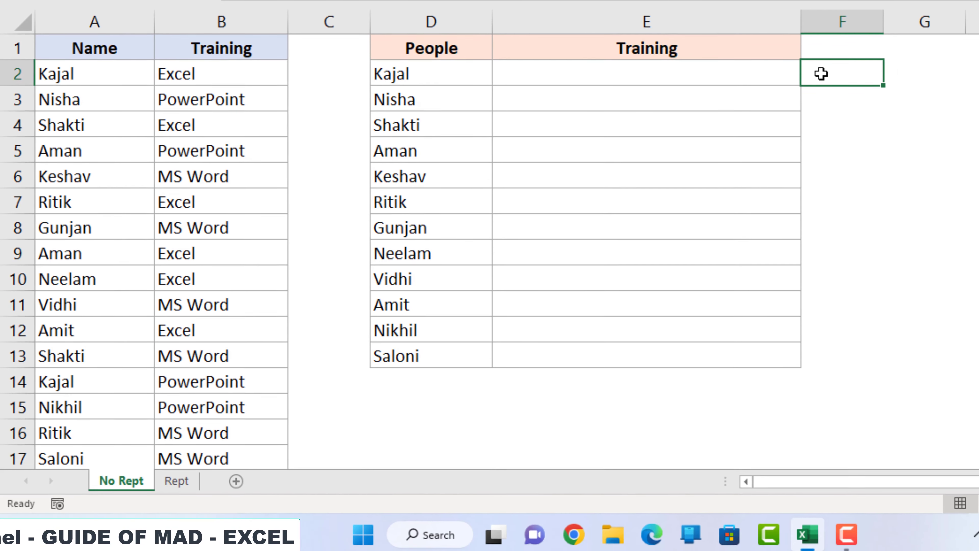
text(=)
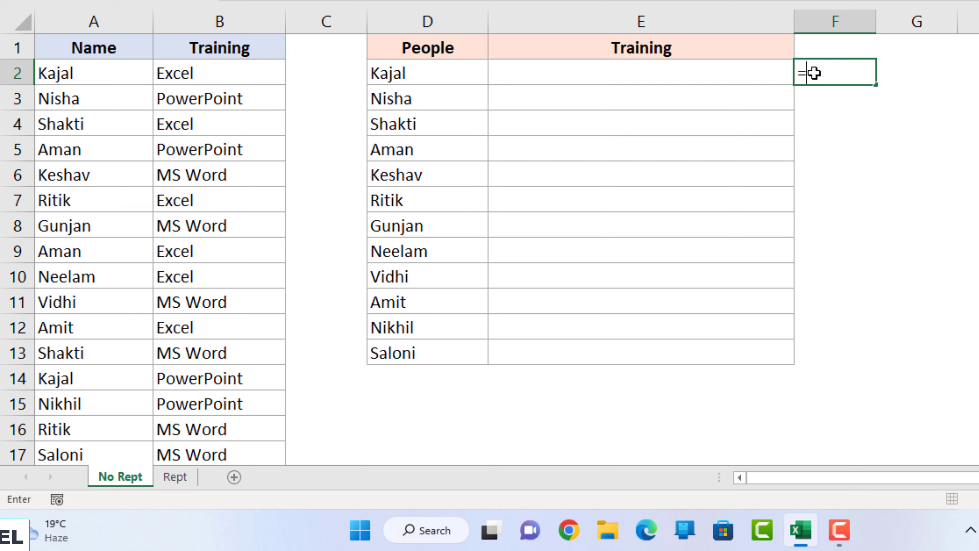
text(IF()
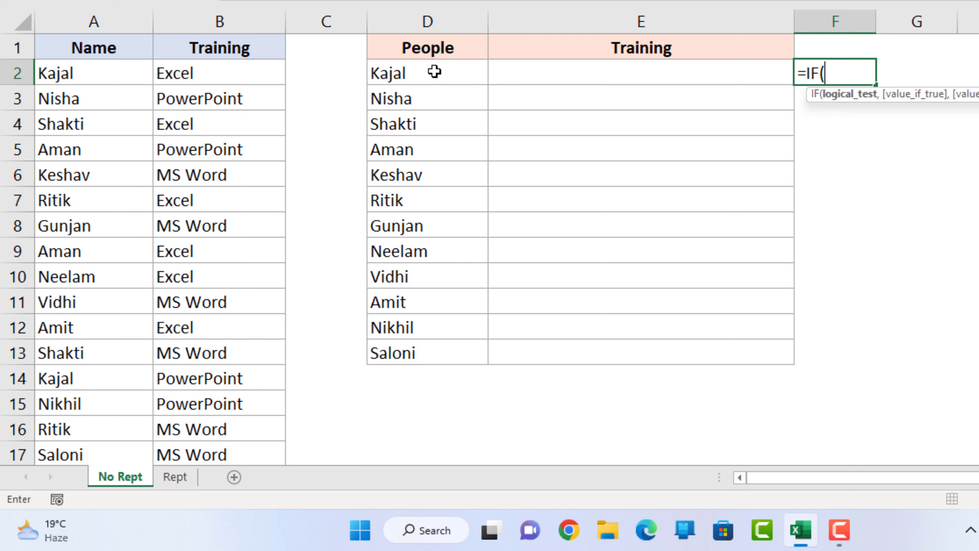
click(434, 72)
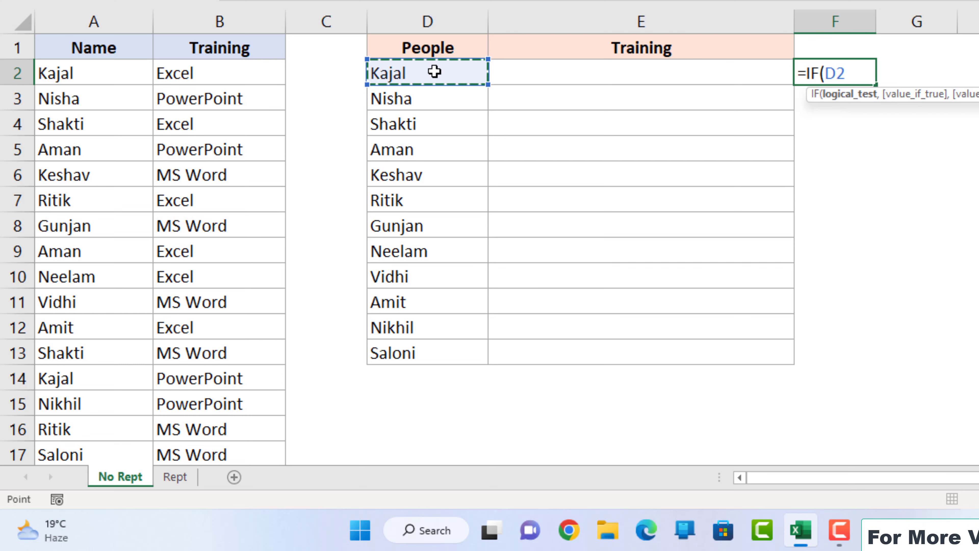
text(=)
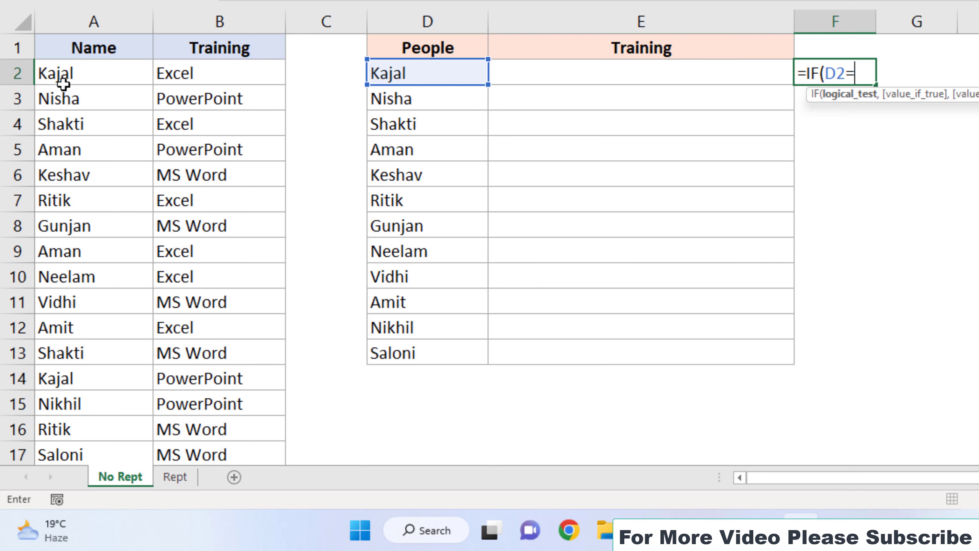
mouse_move(59, 81)
mouse_down()
mouse_move(89, 461)
mouse_move(89, 396)
mouse_up()
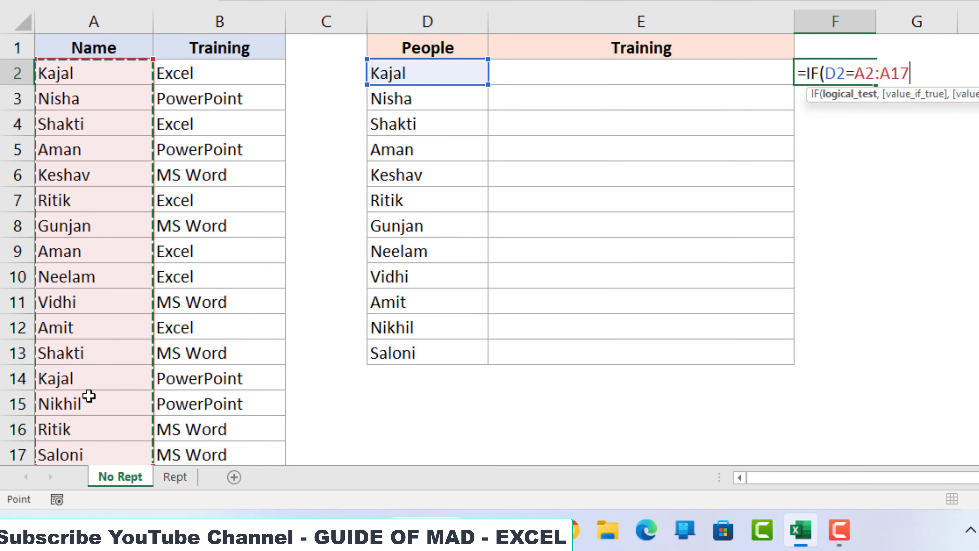
key(F4)
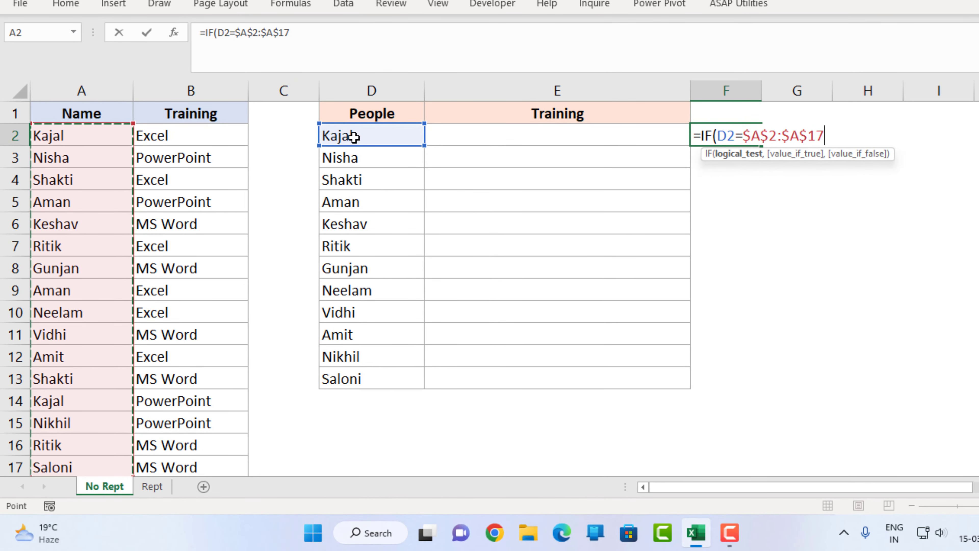
Step: Complete F2 as =IF(D2=$A$2:$A$17,$B$2:$B$17,""), spilling Excel and PowerPoint beside Kajal's rows
text(,)
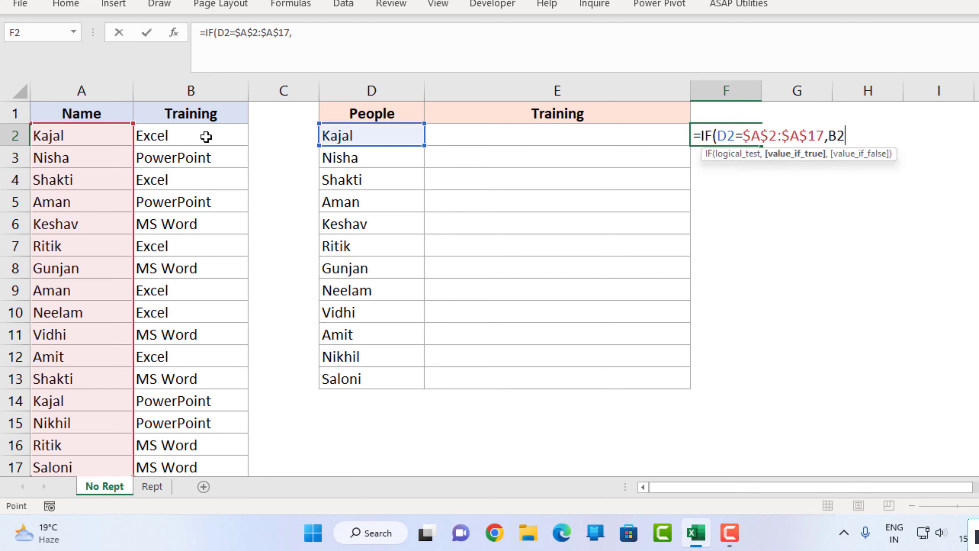
drag(206, 137, 196, 420)
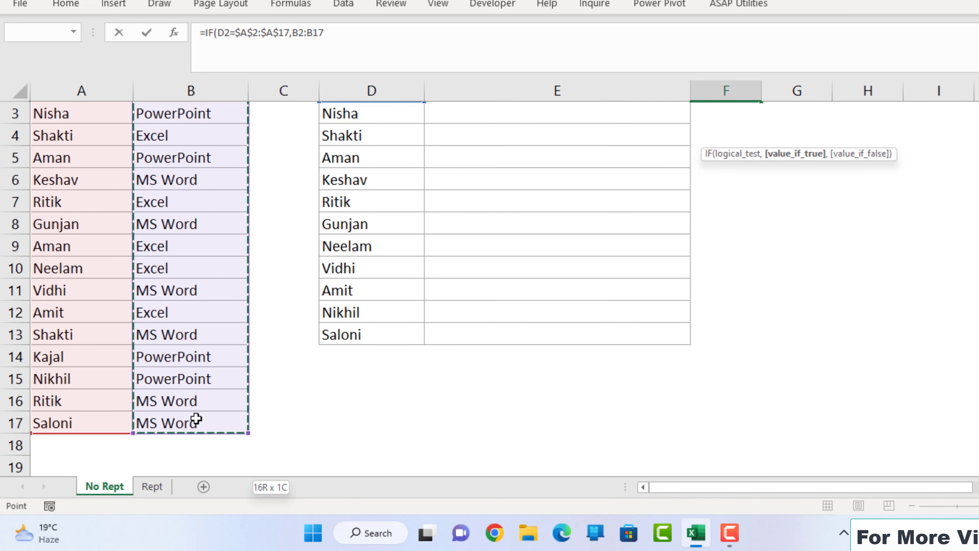
click(196, 420)
scroll(201, 354, up, 1)
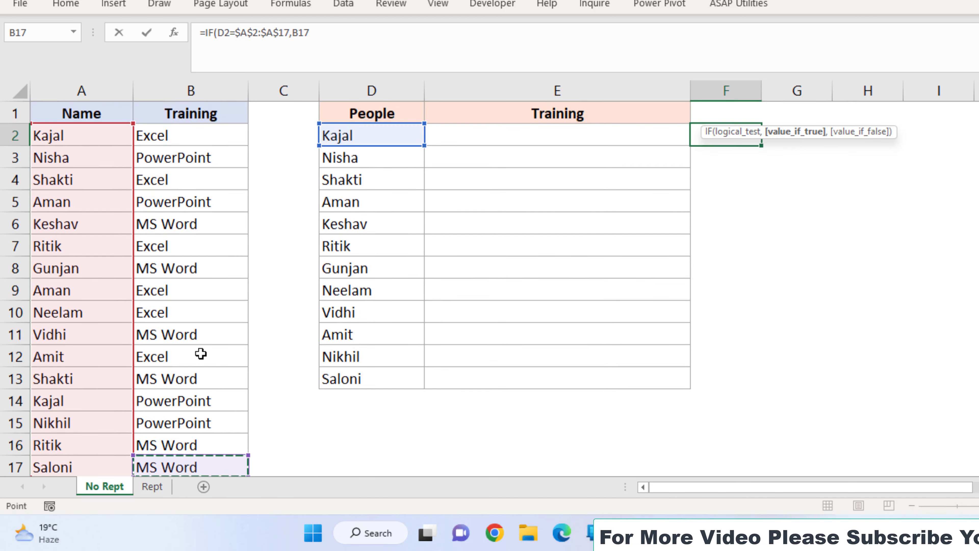
mouse_move(208, 137)
mouse_down()
mouse_move(206, 461)
mouse_move(215, 339)
mouse_up()
scroll(500, 261, up, 2)
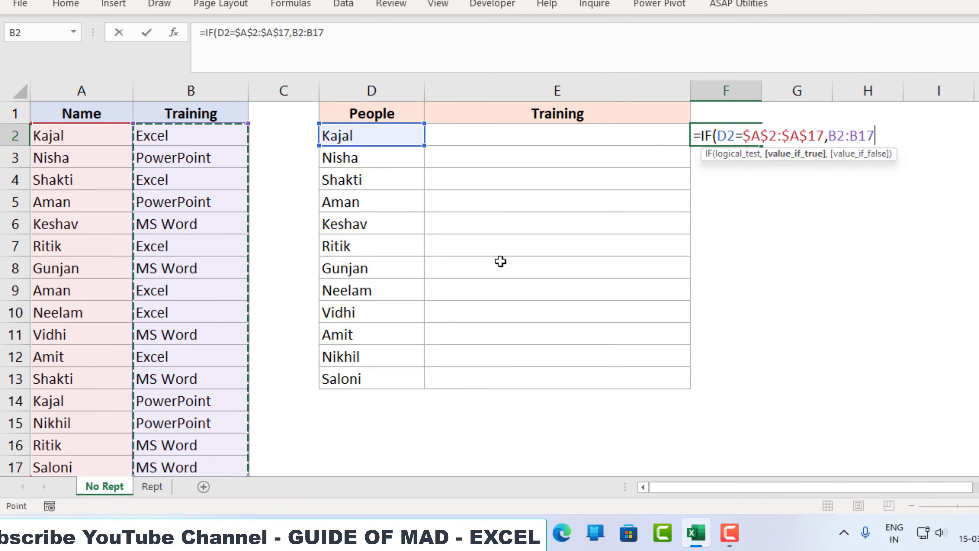
key(F4)
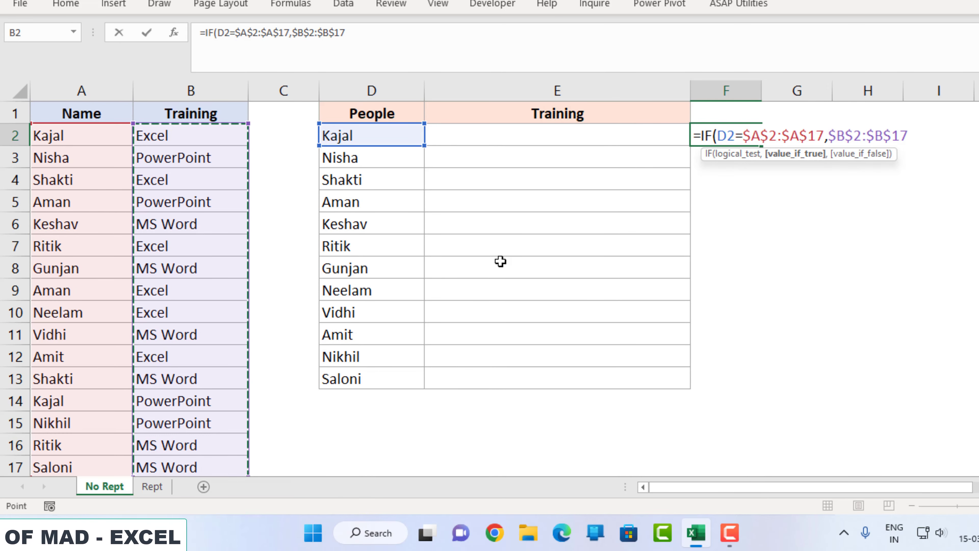
text(,)
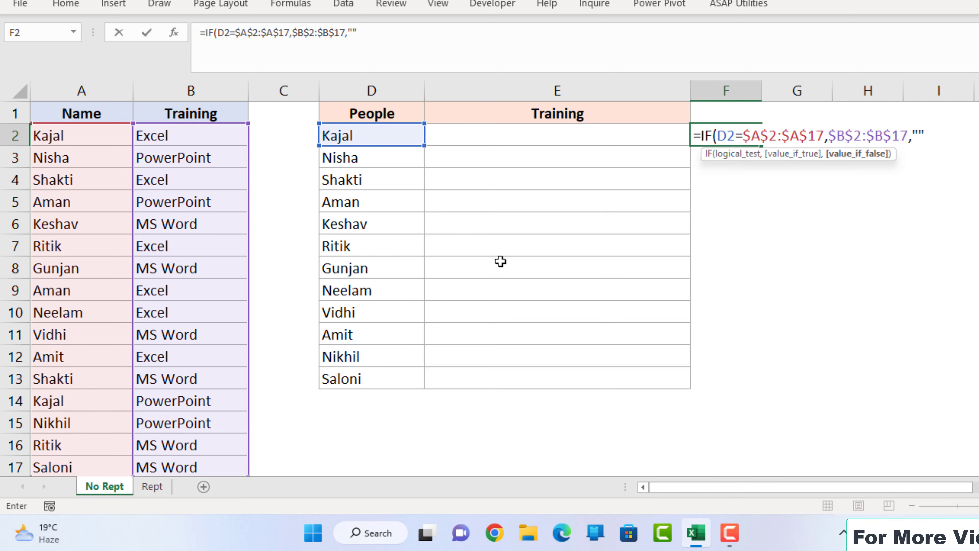
key(Return)
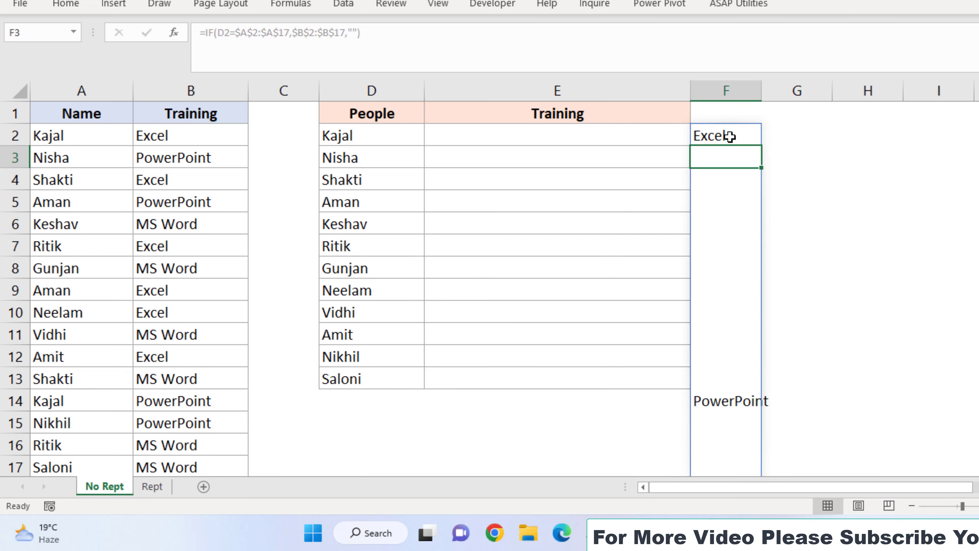
click(730, 136)
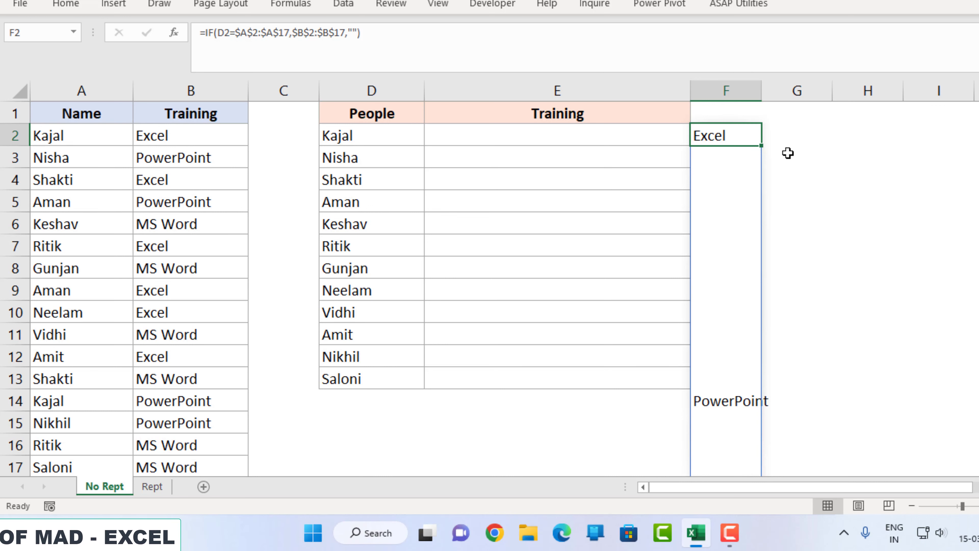
Step: In G2, type =TEXTJOIN(", ",TRUE, using a comma-space delimiter and skipping empty cells
click(789, 139)
text(=)
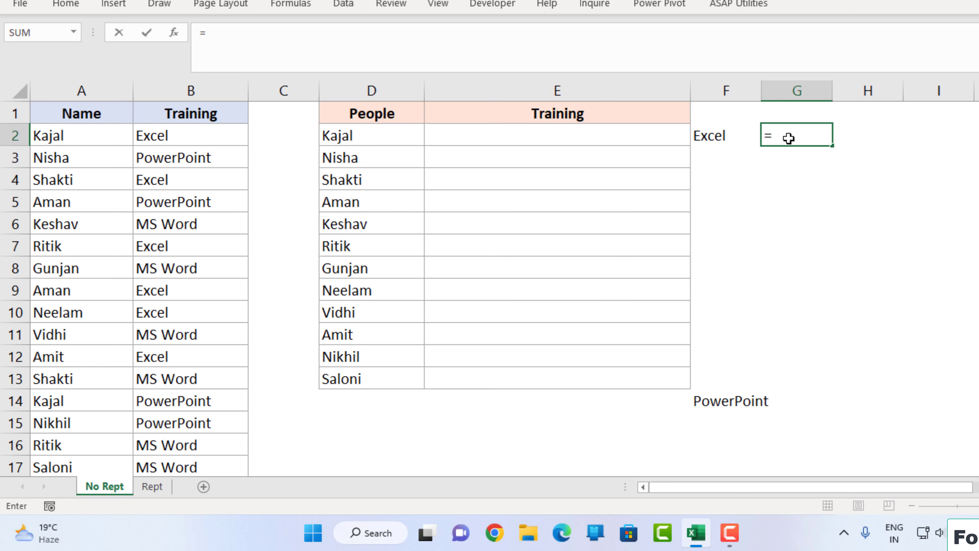
text(te)
key(Down)
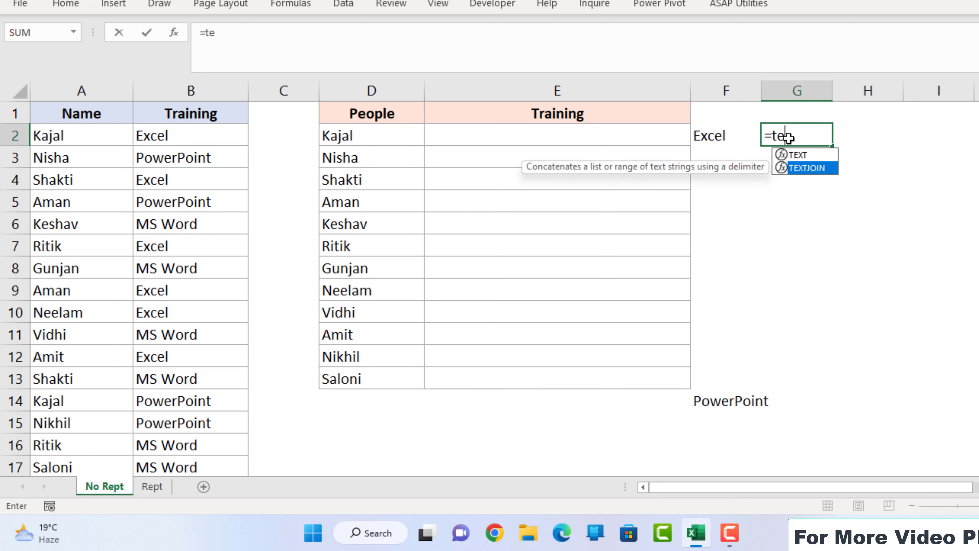
key(Tab)
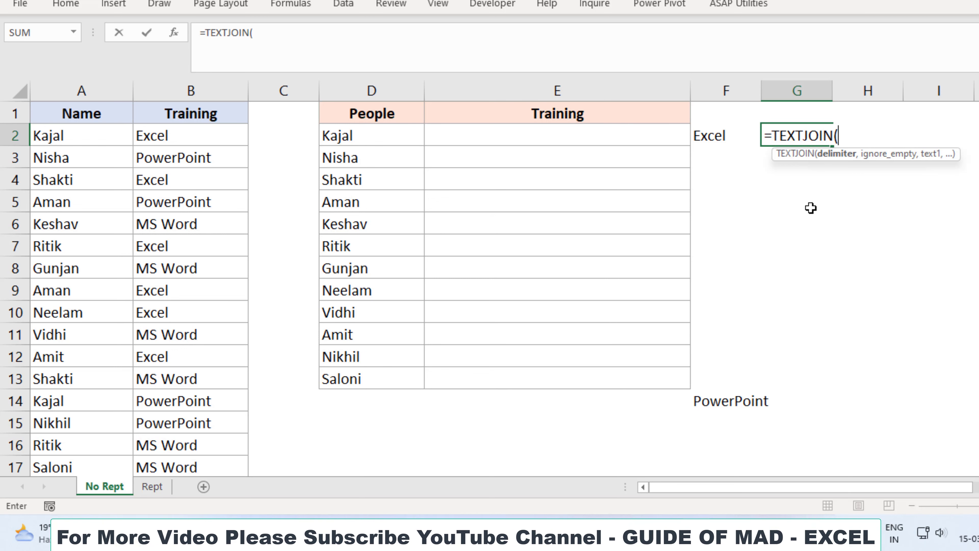
text(")
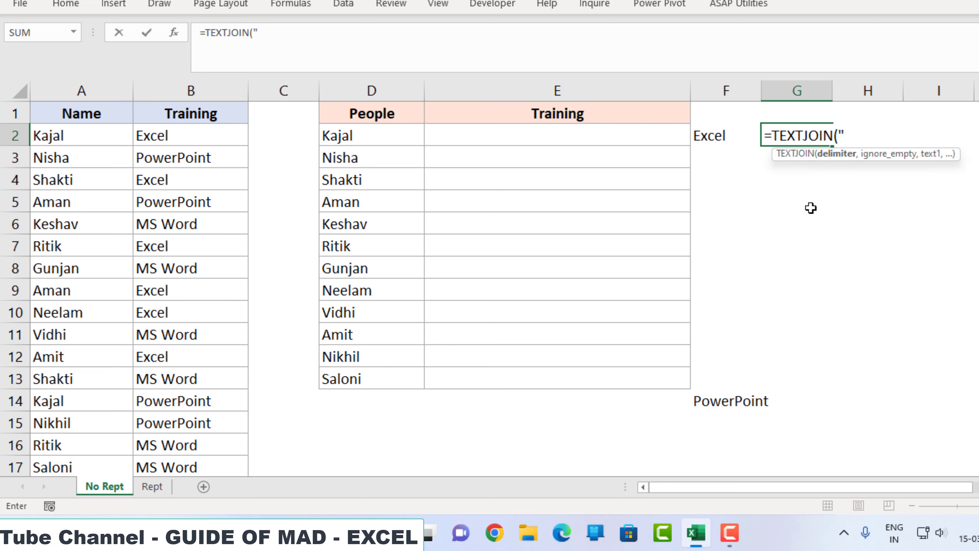
text(,)
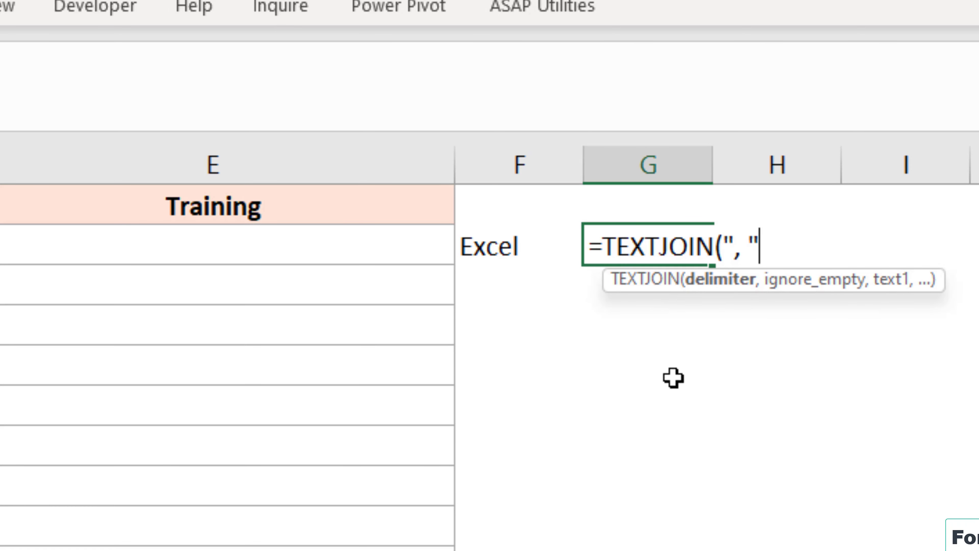
text(,)
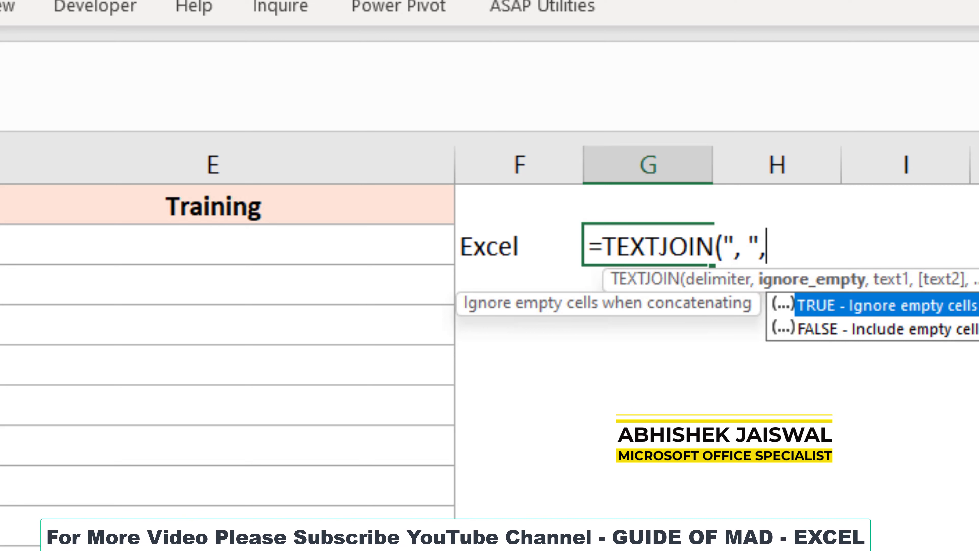
text(t)
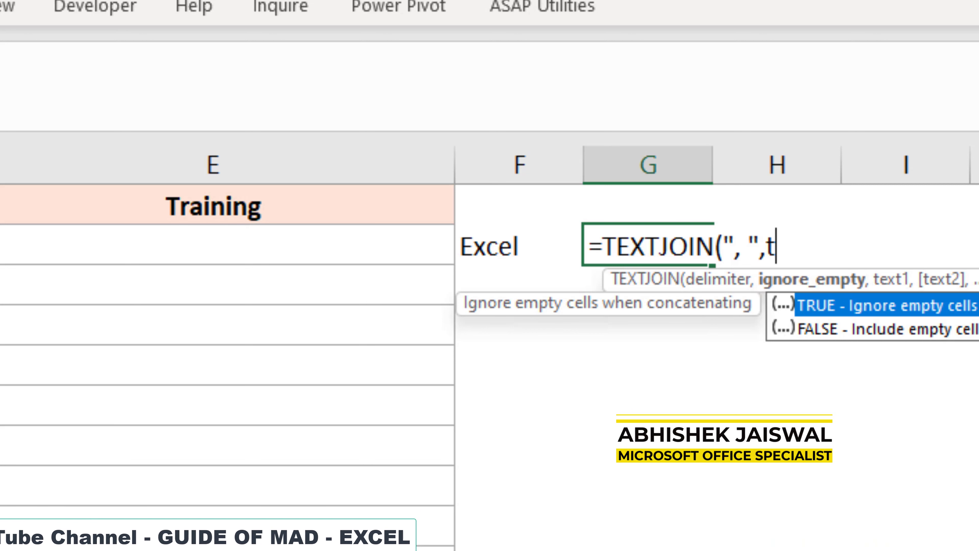
key(Tab)
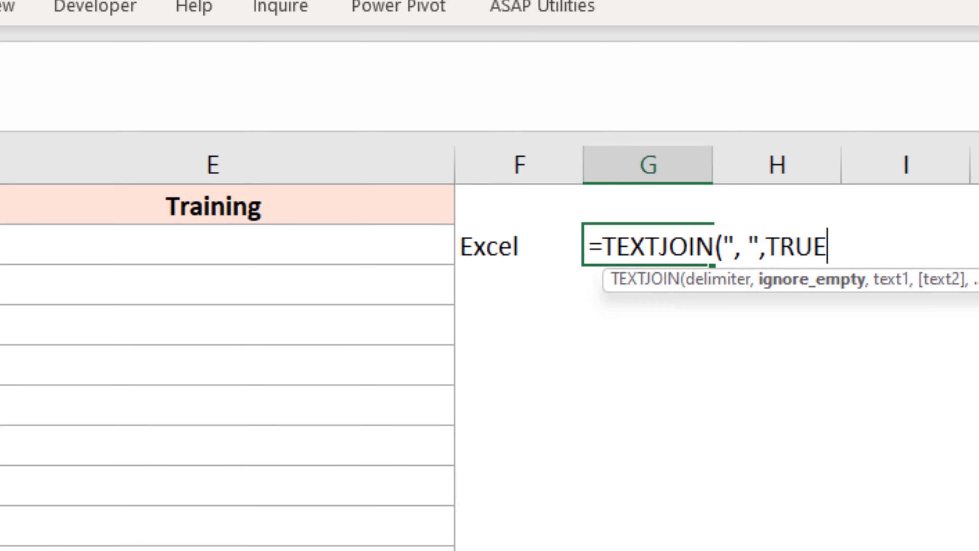
text(,)
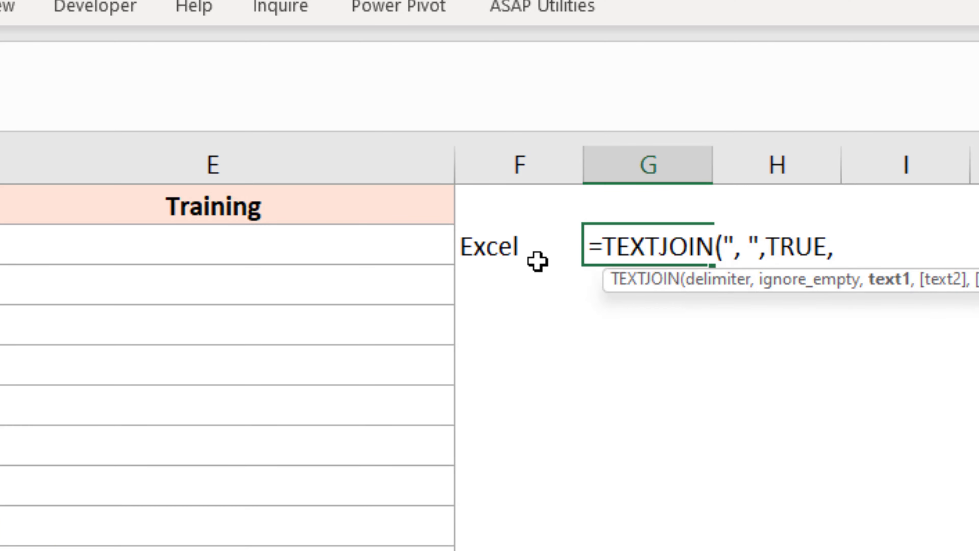
Step: Finish G2 as =TEXTJOIN(", ",TRUE,F2#), which displays "Excel, PowerPoint"
mouse_move(537, 246)
mouse_down()
mouse_move(698, 539)
mouse_move(689, 512)
mouse_up()
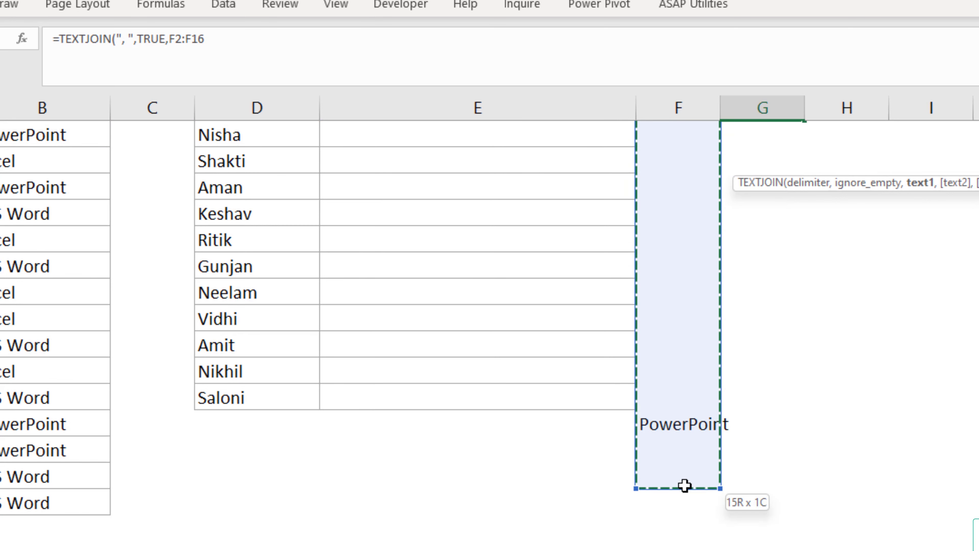
scroll(689, 512, up, 1)
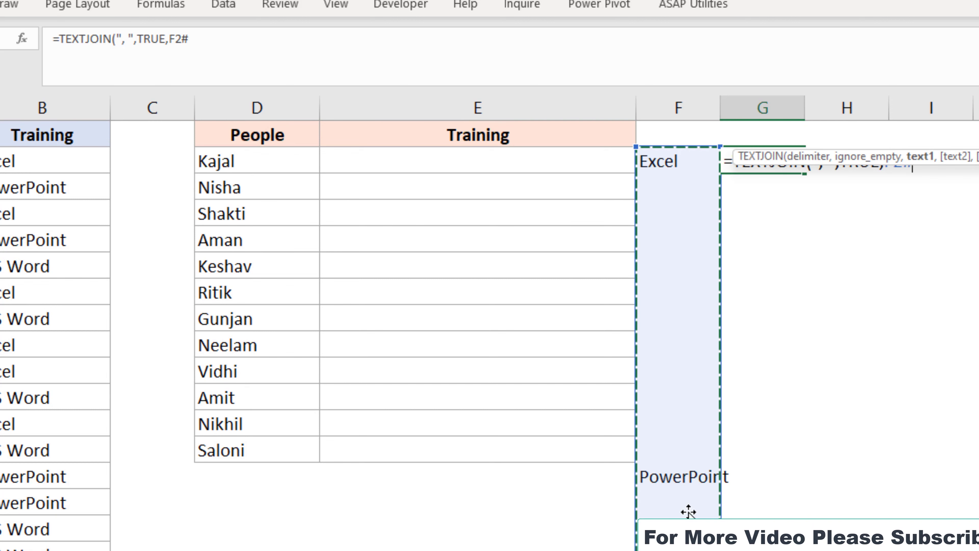
key(Return)
key(Up)
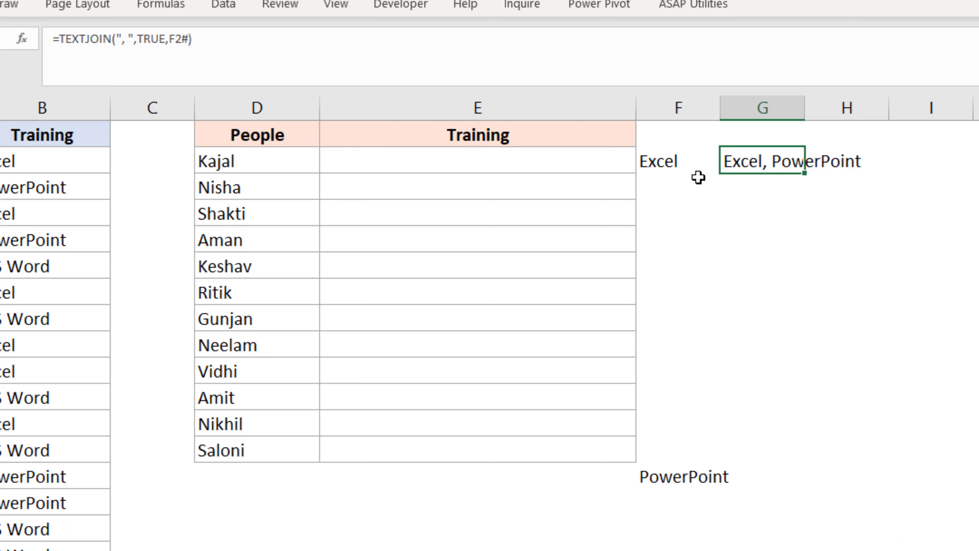
Step: Copy G2's TEXTJOIN formula text and paste it into E2
double_click(772, 162)
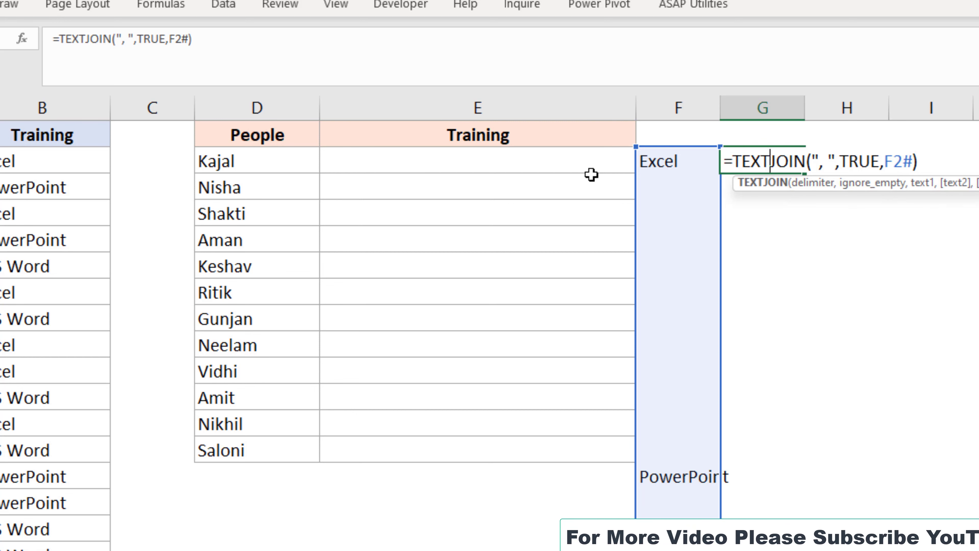
key(Escape)
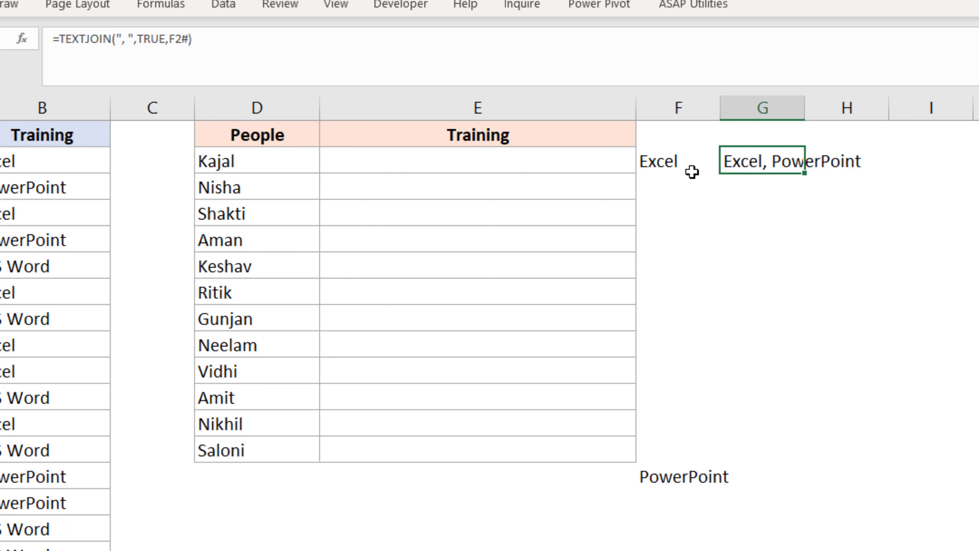
double_click(764, 162)
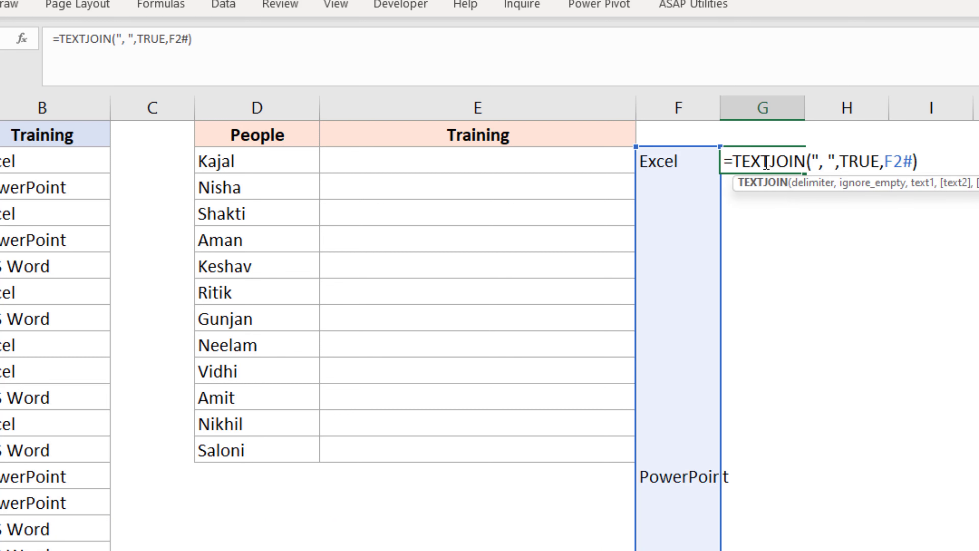
triple_click(765, 164)
key(ctrl+c)
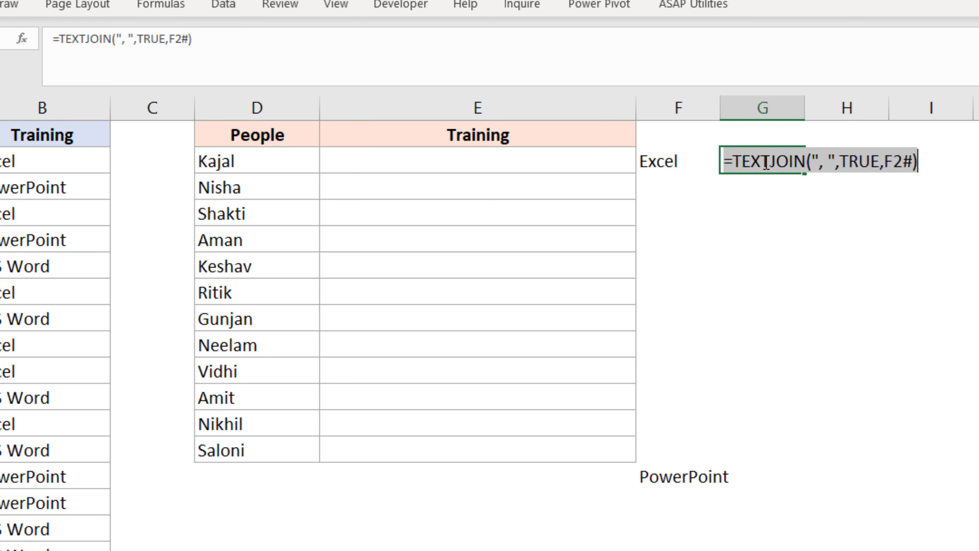
key(Escape)
click(453, 165)
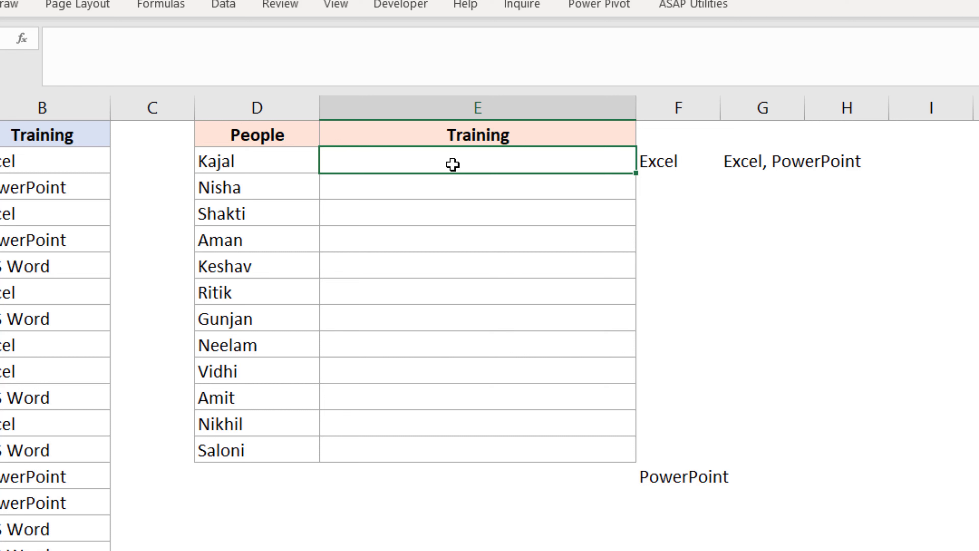
key(ctrl+v)
double_click(453, 163)
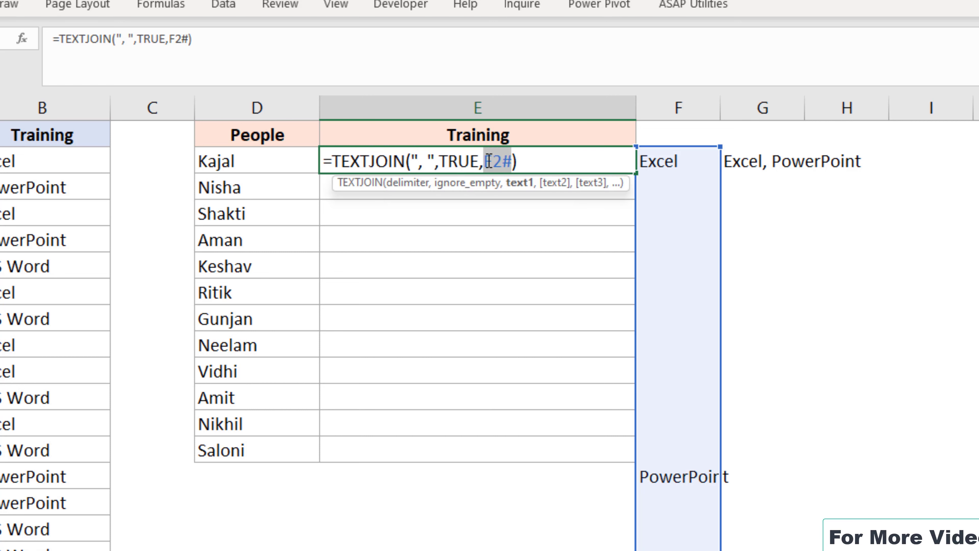
Step: Replace F2# in E2's formula with IF(D2=$A$2:$A$17,$B$2:$B$17,""), giving "Excel, PowerPoint" for Kajal
key(Escape)
double_click(673, 161)
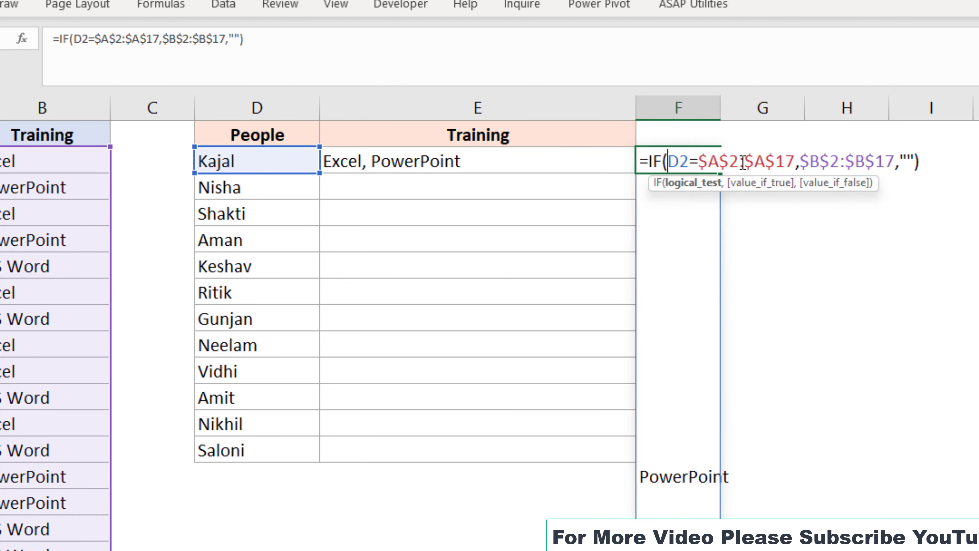
drag(926, 162, 650, 170)
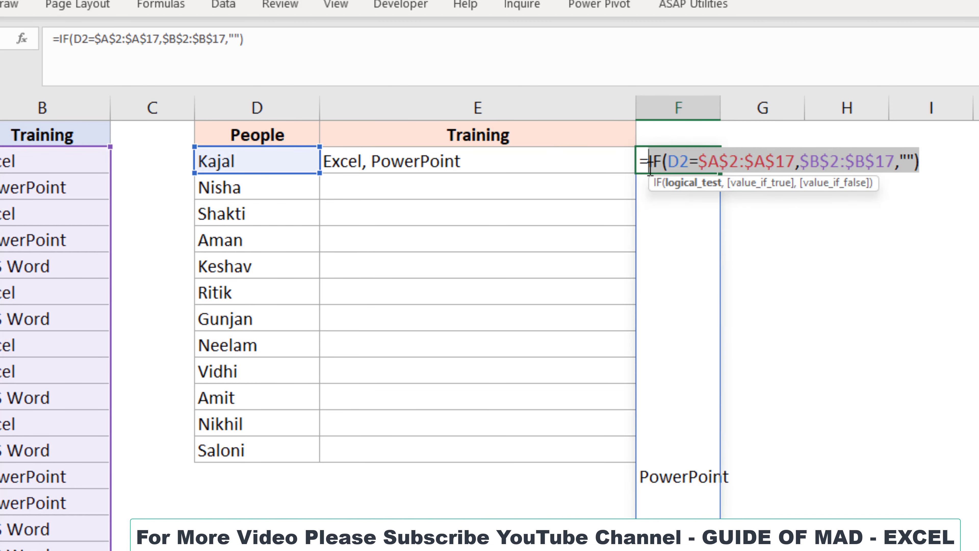
key(Escape)
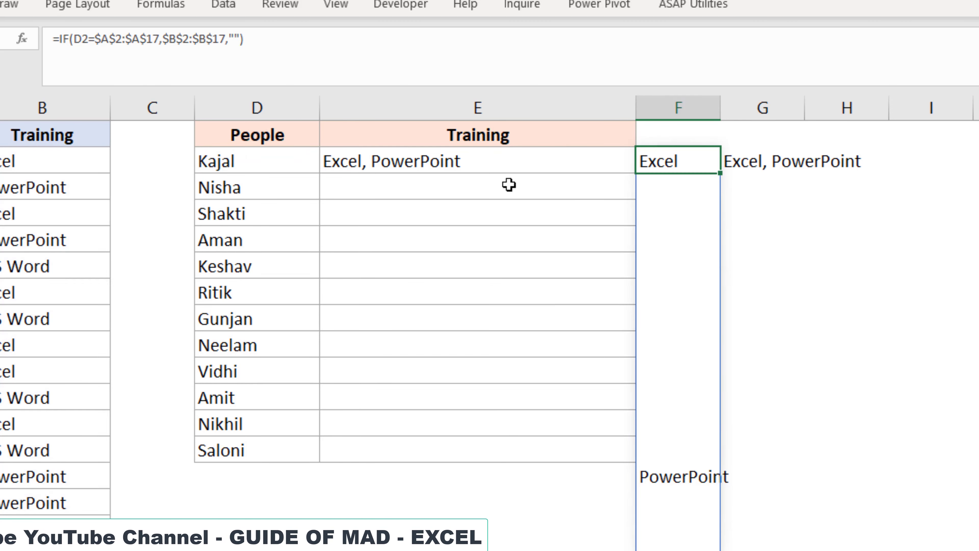
double_click(501, 168)
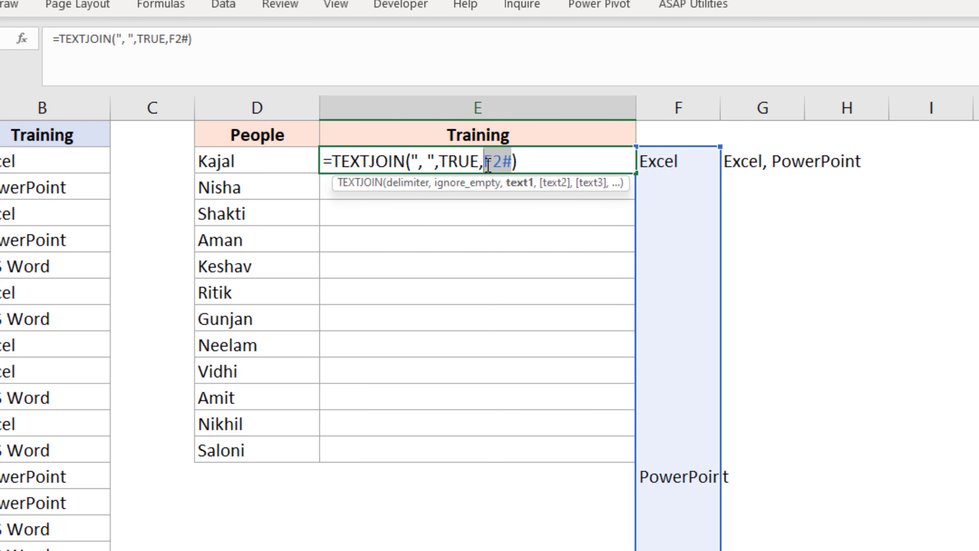
key(BackSpace)
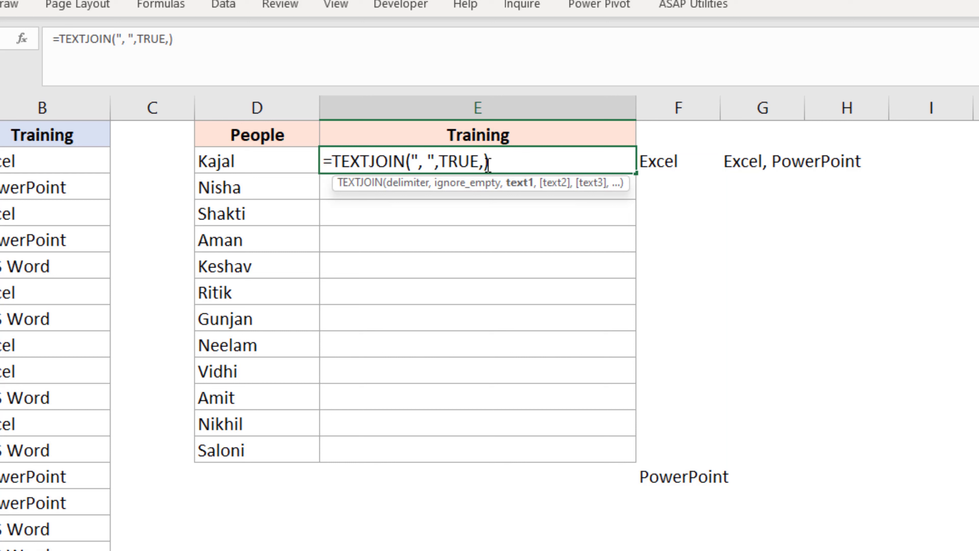
text(IF(D2=$A$2:$A$17,$B$2:$B$17,""))
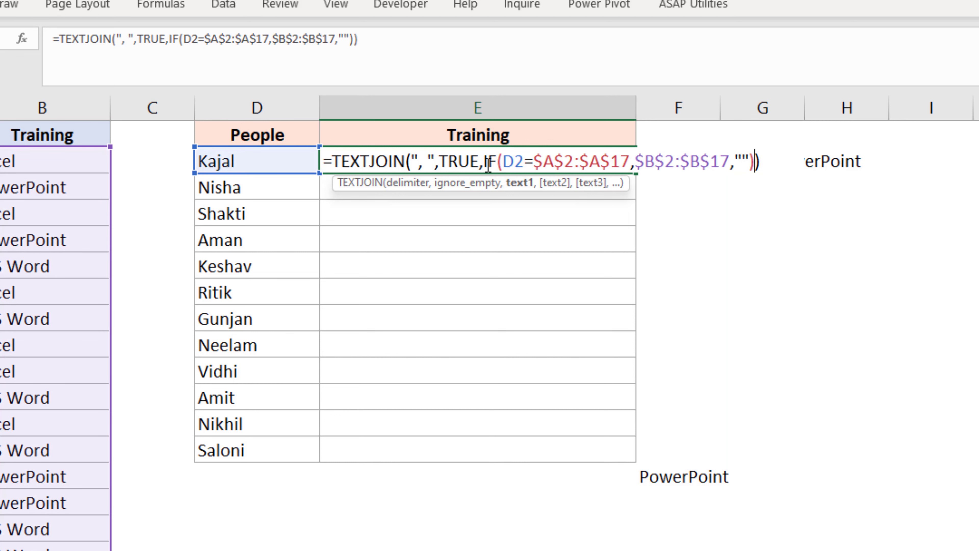
key(Return)
click(487, 164)
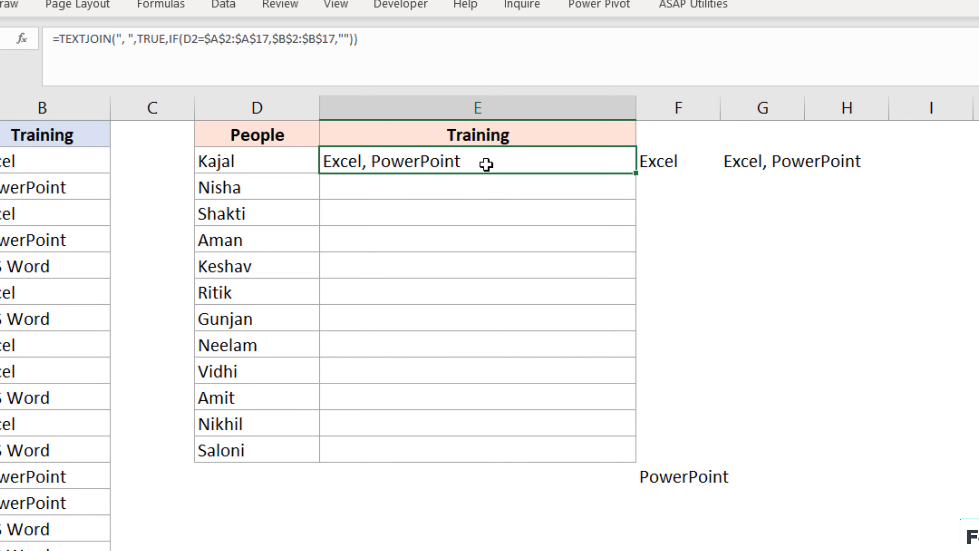
Step: Undo the overlong fill and copy E2's formula down to E13 only, covering all 12 people
double_click(636, 173)
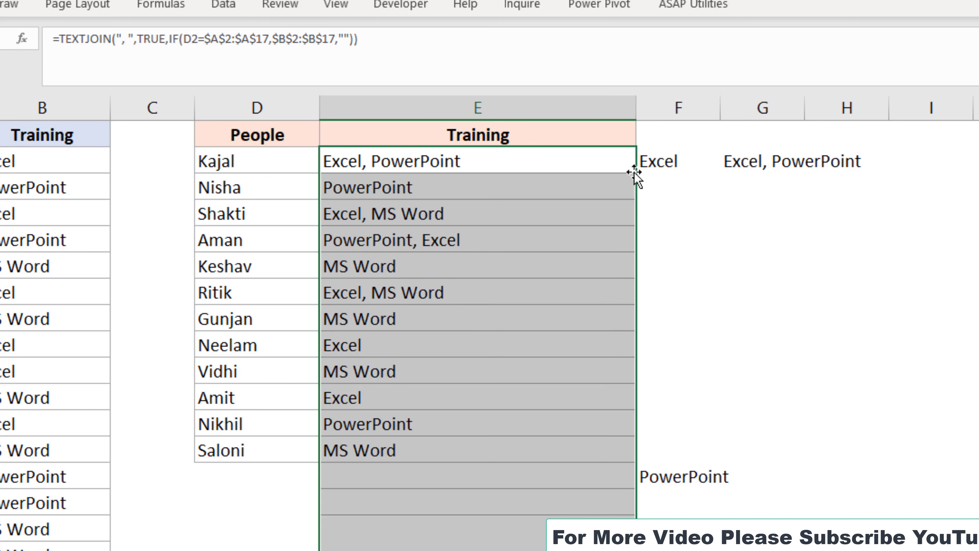
click(738, 243)
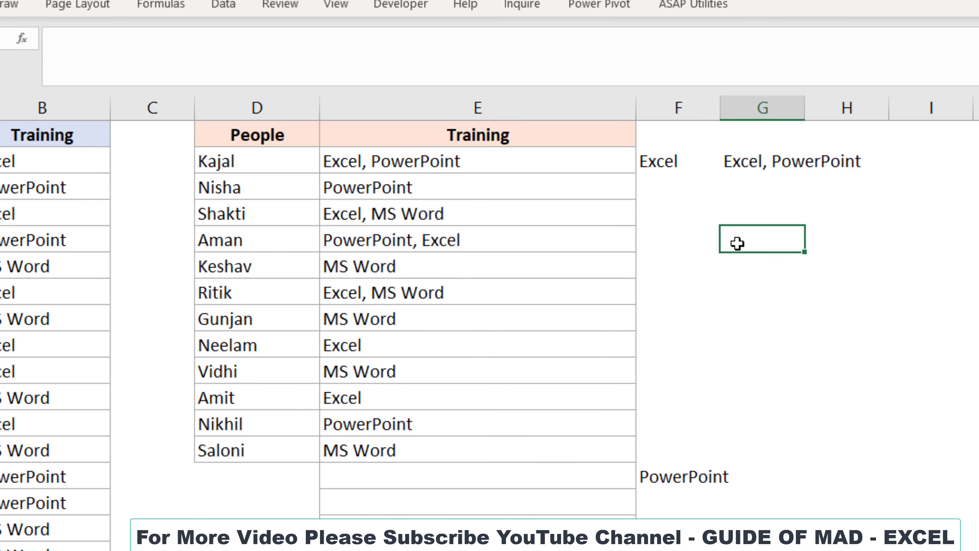
key(ctrl+z)
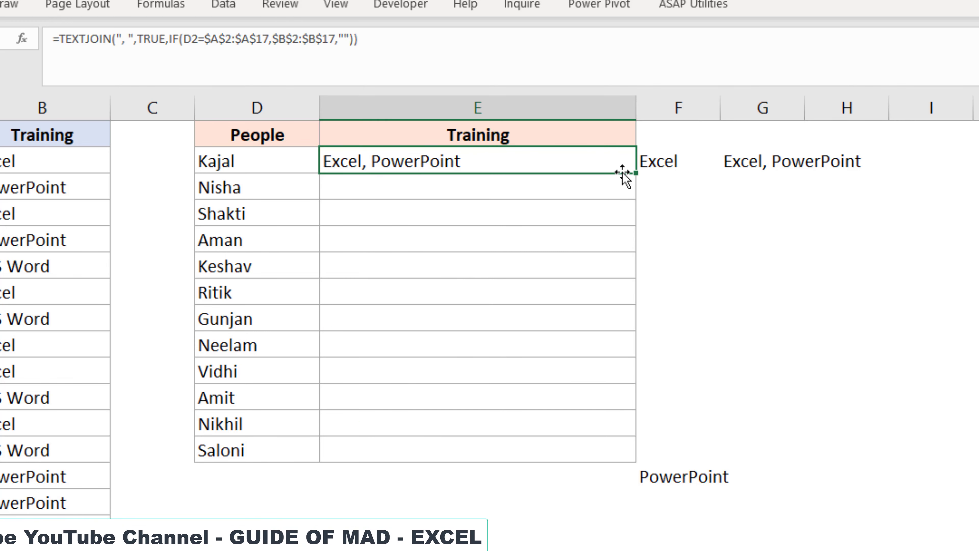
drag(636, 173, 622, 461)
click(897, 276)
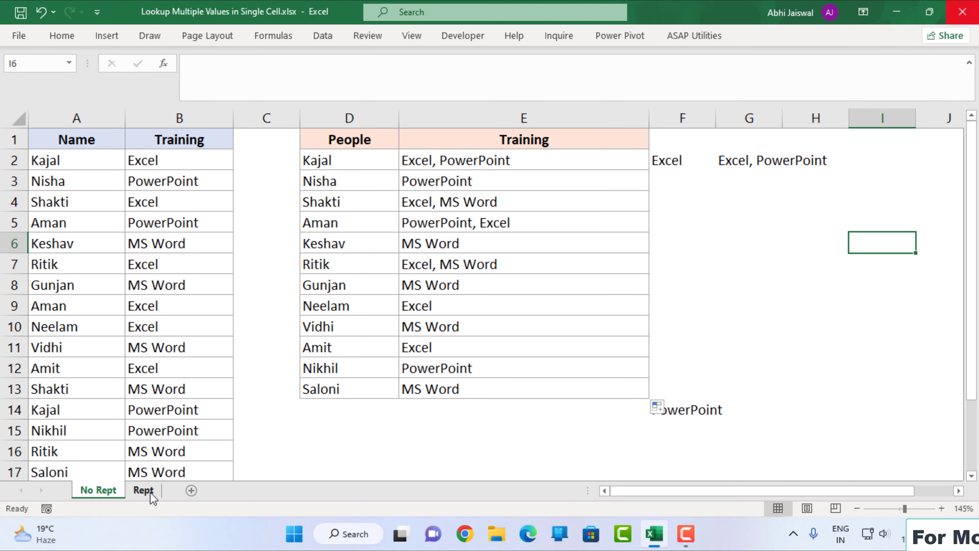
click(144, 490)
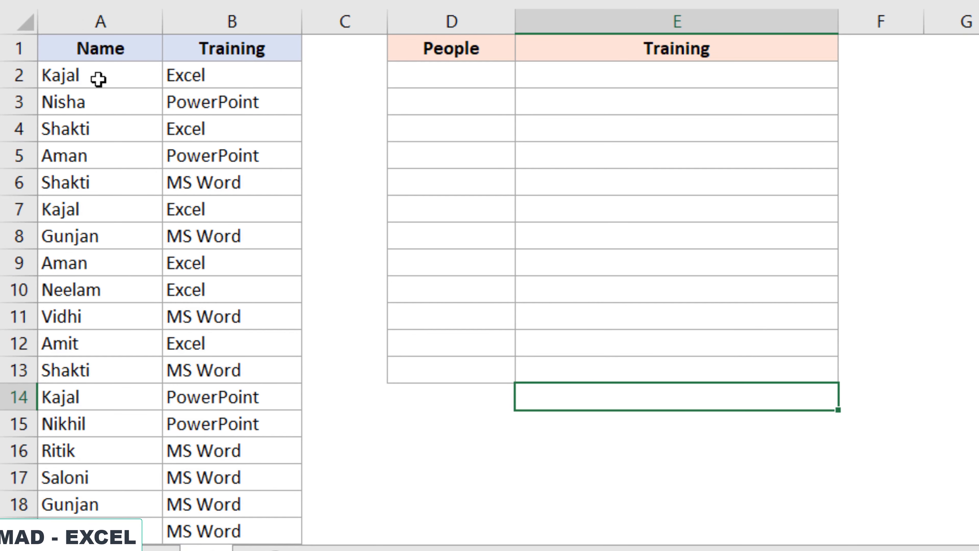
click(97, 83)
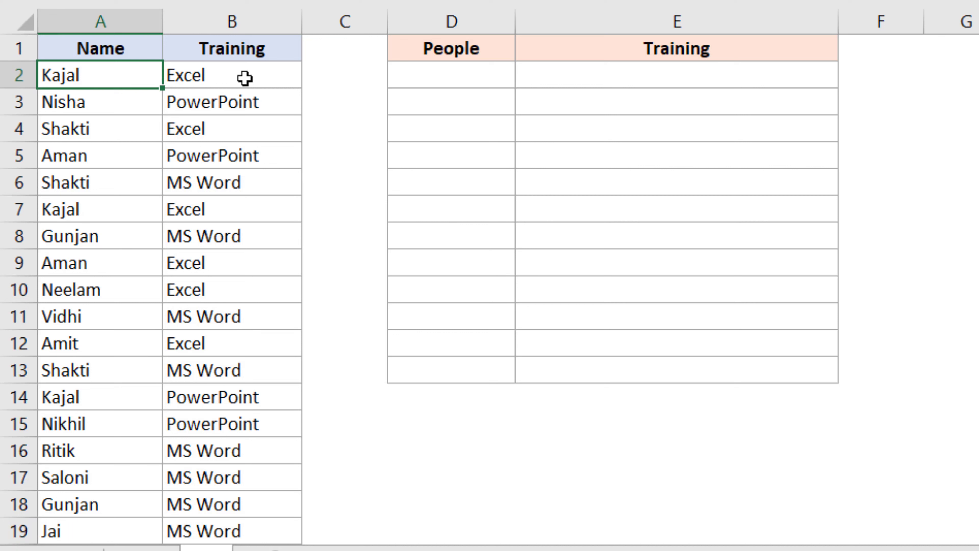
click(245, 78)
click(153, 210)
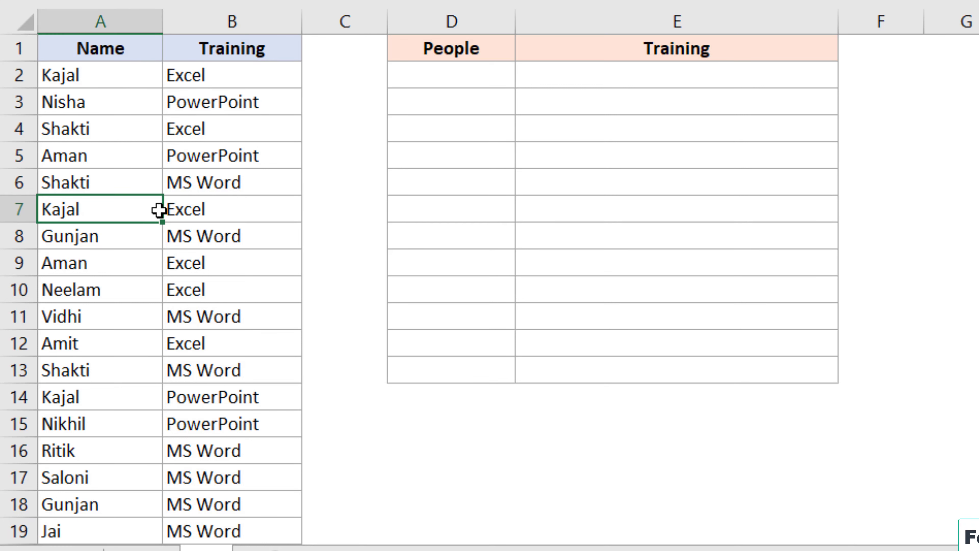
click(220, 209)
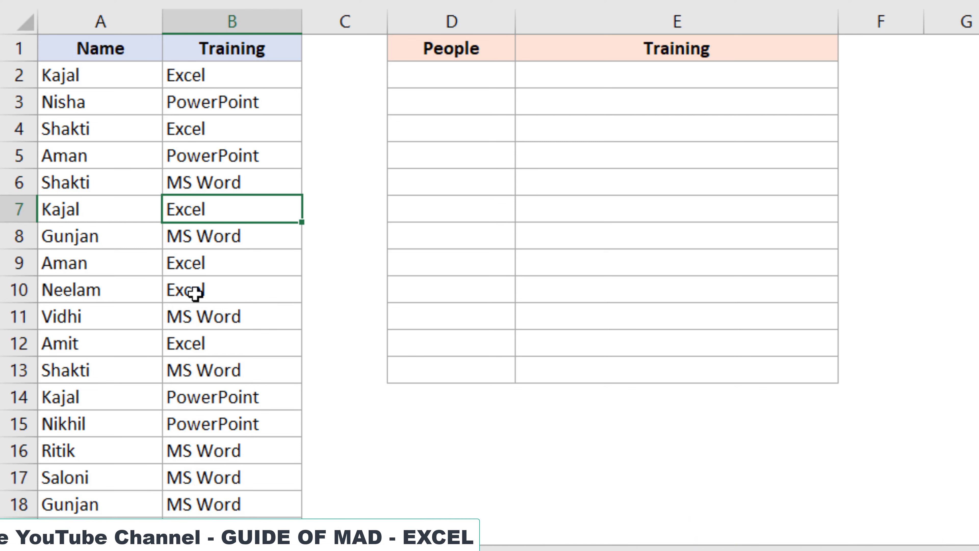
click(120, 395)
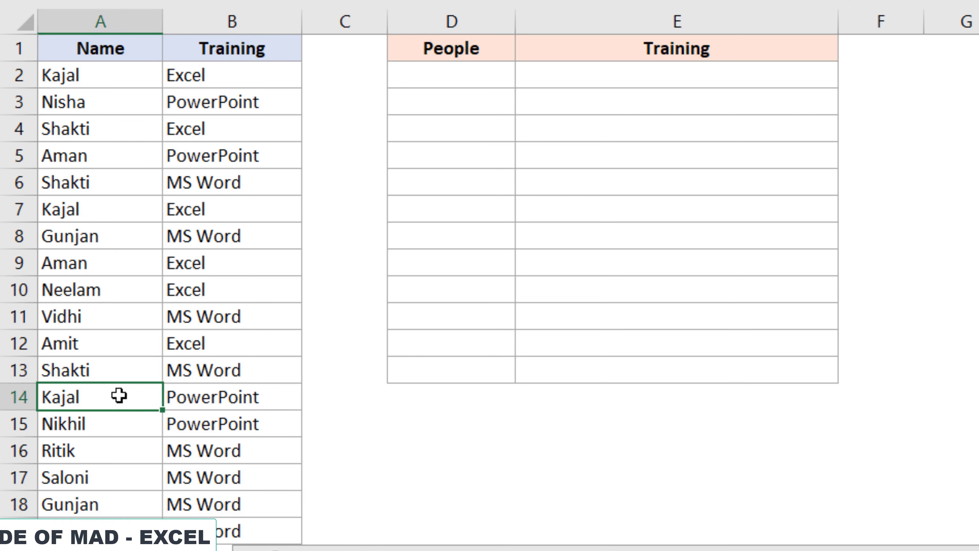
click(247, 402)
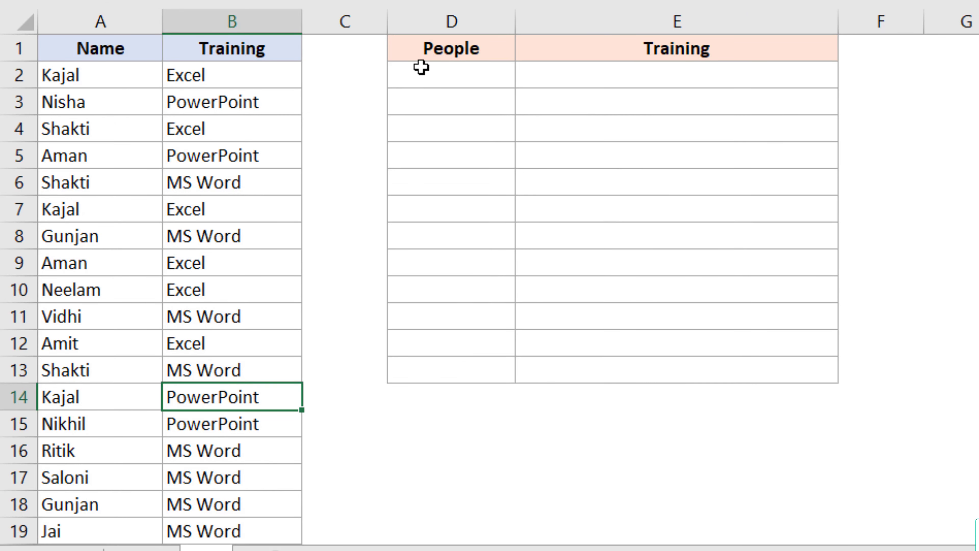
Step: Enter a UNIQUE formula over column A's names in D2, listing 12 people from Kajal to Jai
click(421, 68)
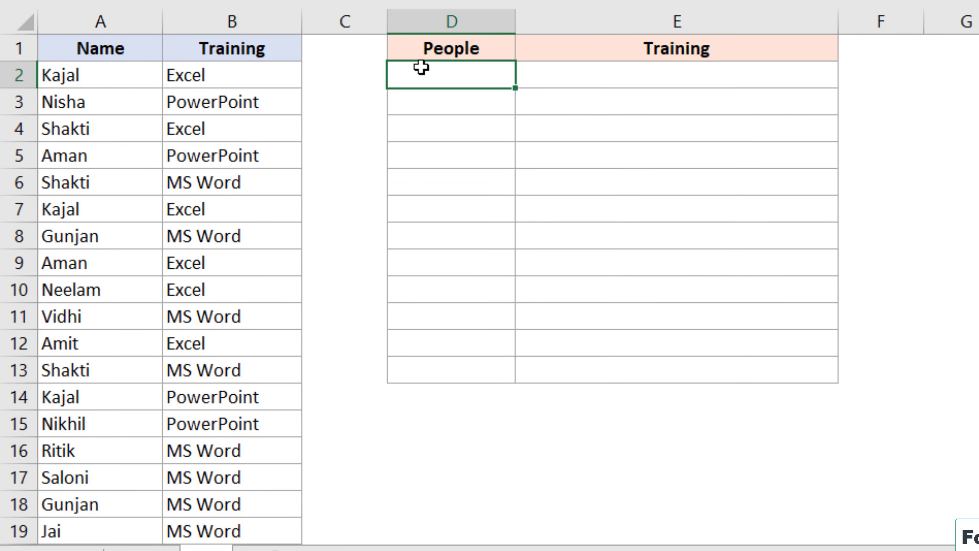
text(=u)
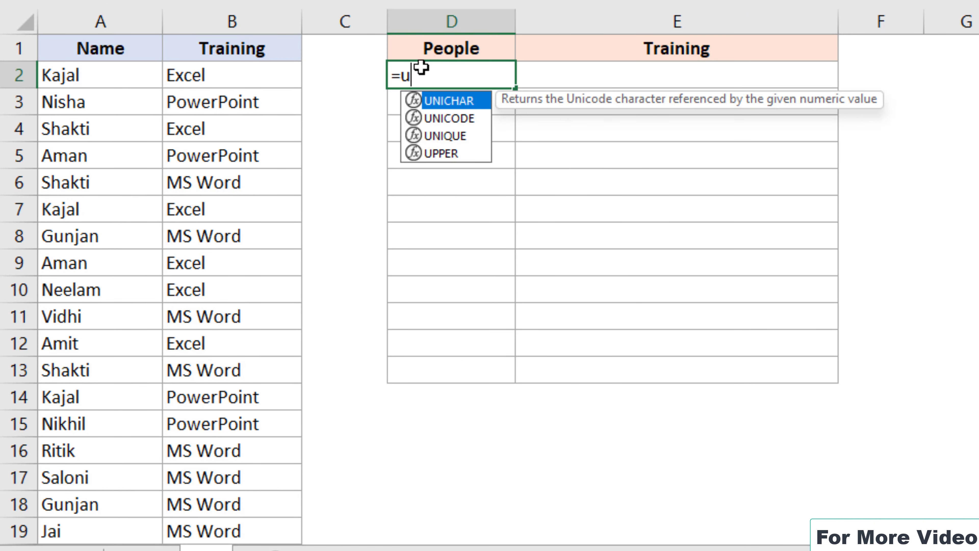
text(n)
key(Down)
key(Down)
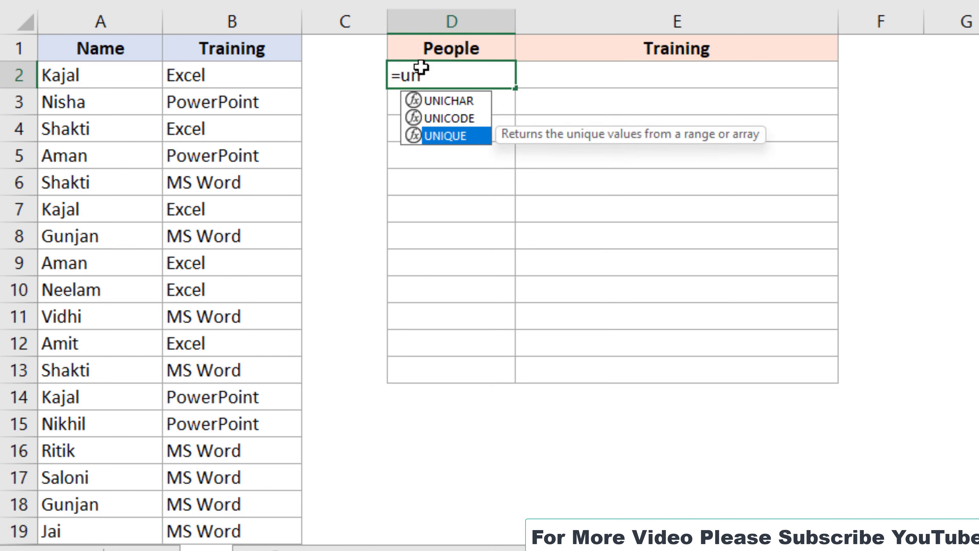
key(Tab)
drag(140, 66, 109, 494)
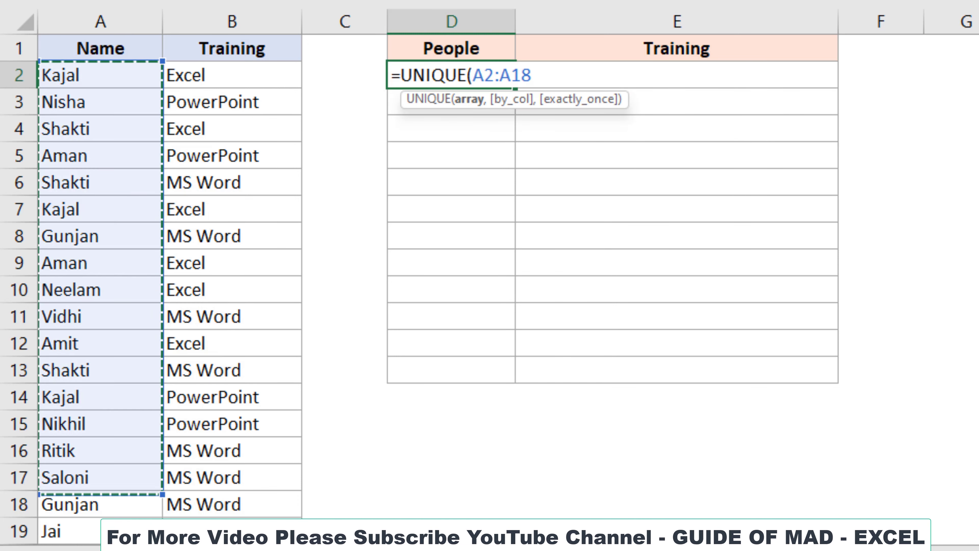
key(Return)
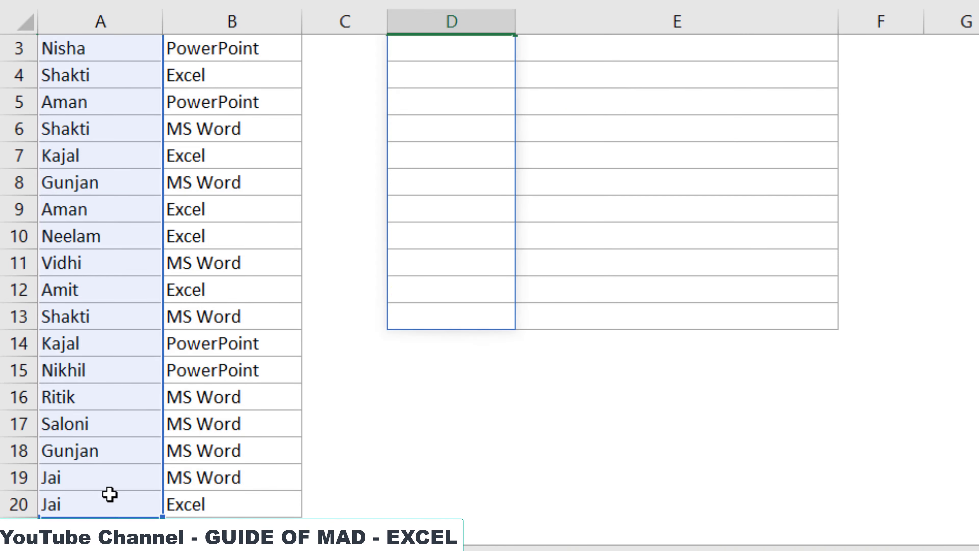
click(644, 77)
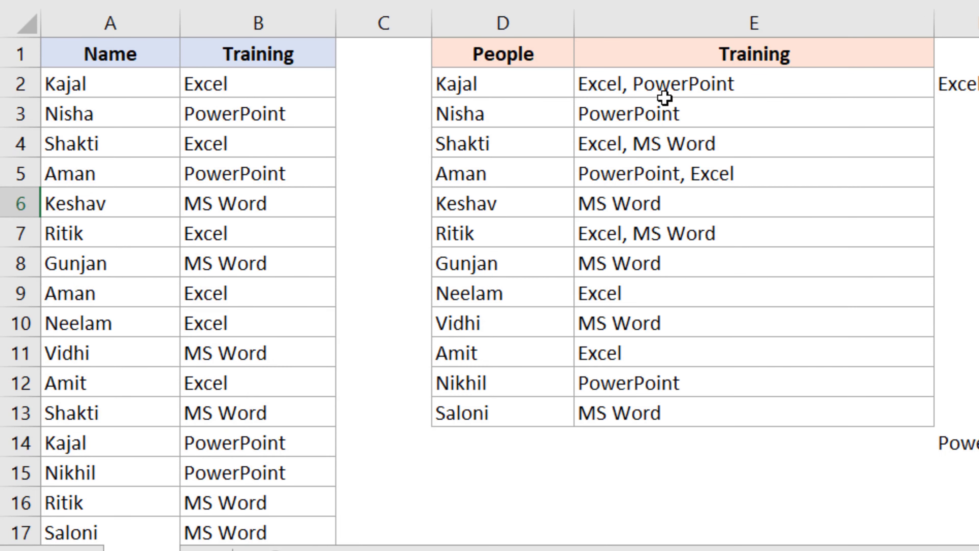
Step: Copy the TEXTJOIN-IF formula from No Rept's E2 and paste it into Rept's E2
click(683, 77)
double_click(684, 77)
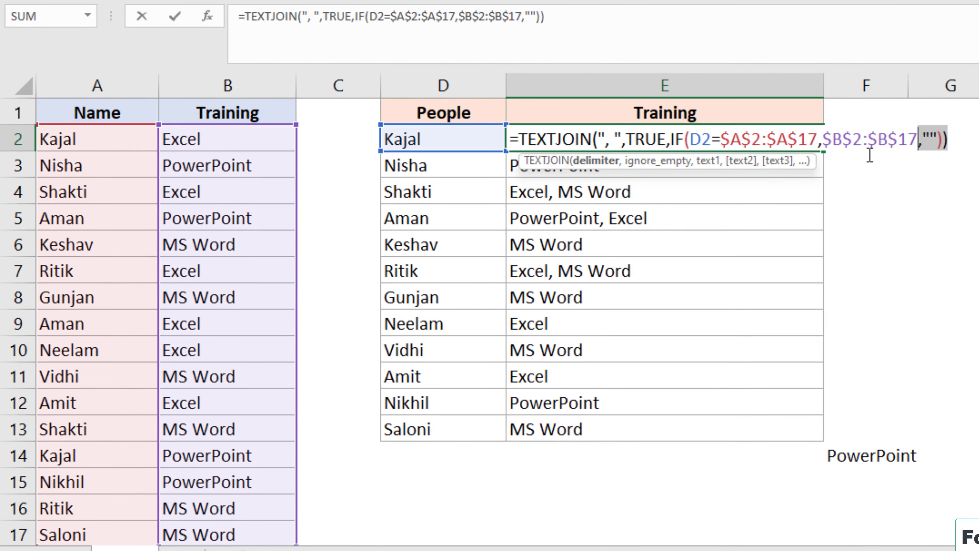
drag(870, 155, 497, 158)
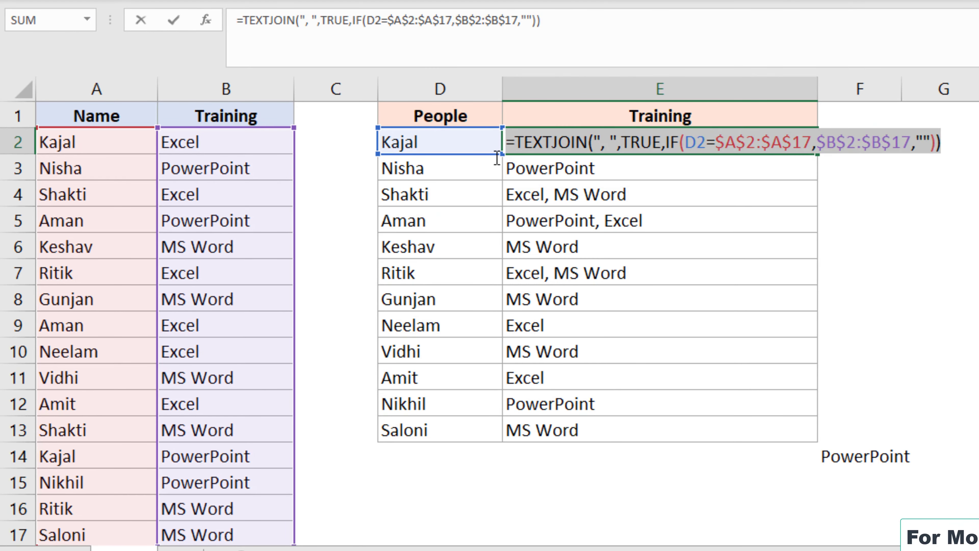
key(Escape)
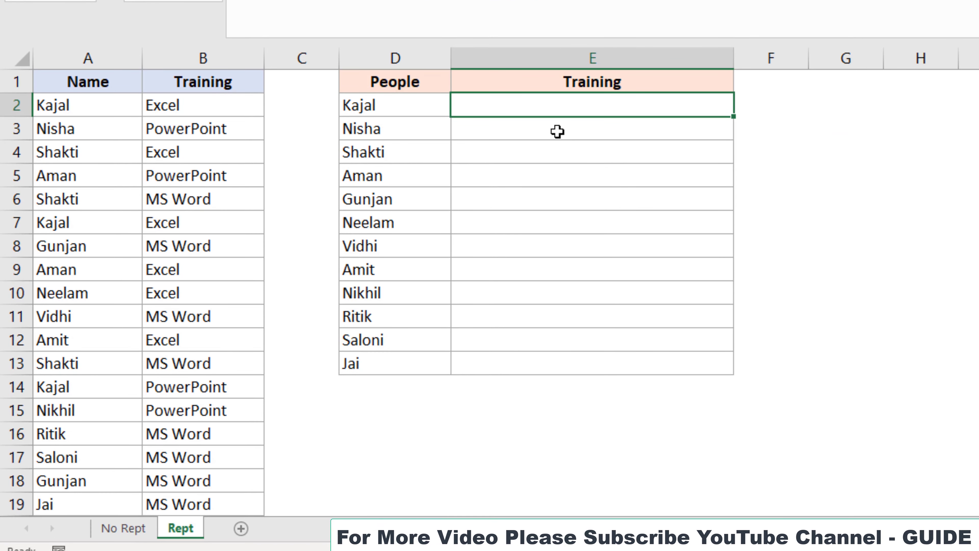
key(ctrl+v)
key(ctrl)
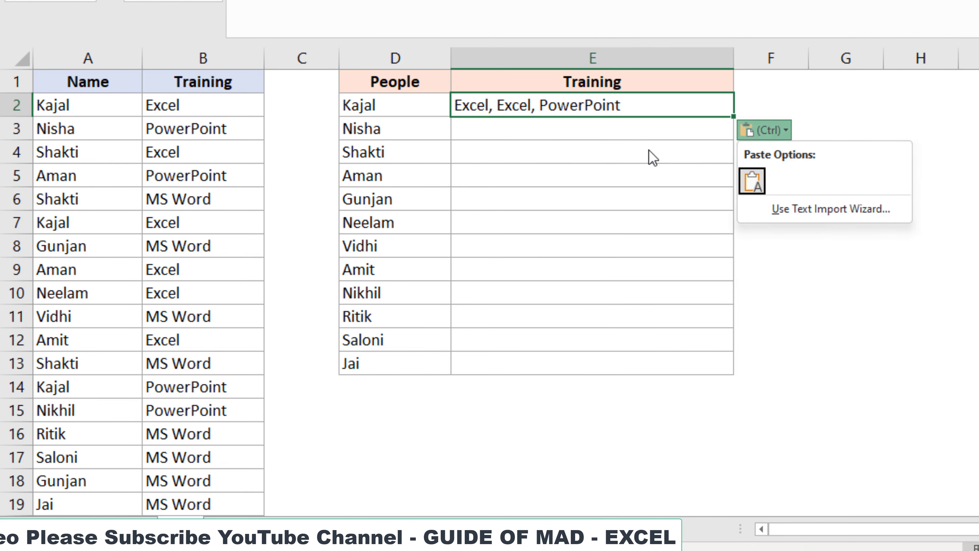
key(Escape)
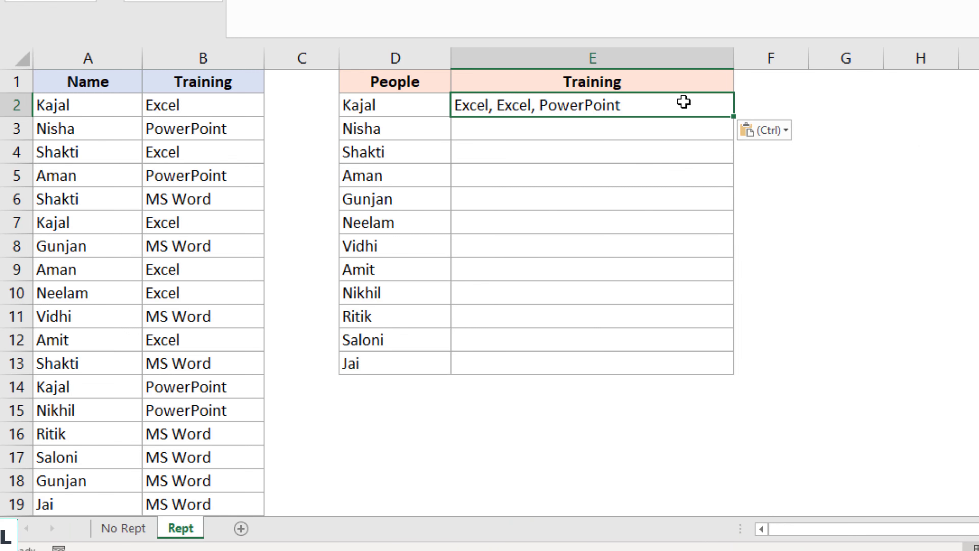
Step: Extend E2's name and training ranges down to row 20, giving "Excel, Excel, PowerPoint"
double_click(683, 102)
scroll(245, 377, down, 1)
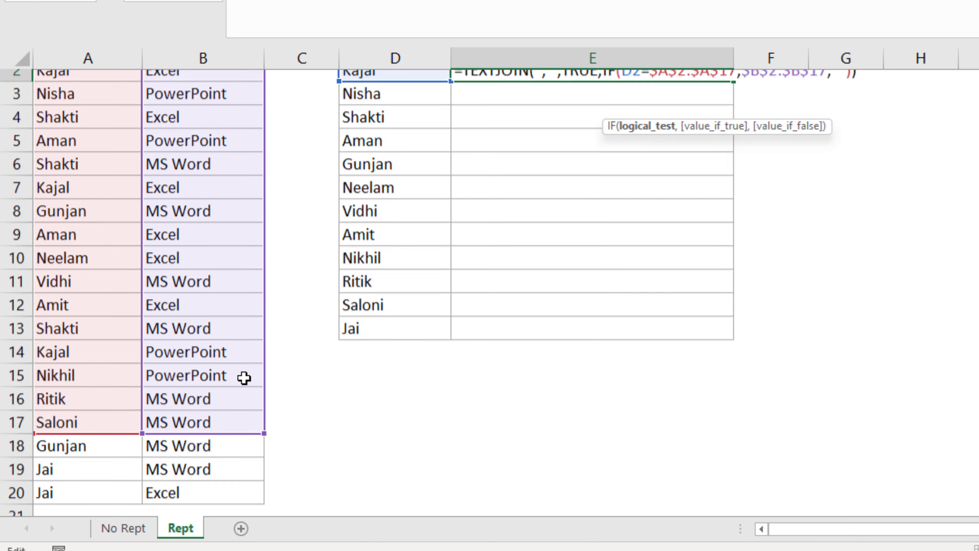
scroll(232, 383, down, 1)
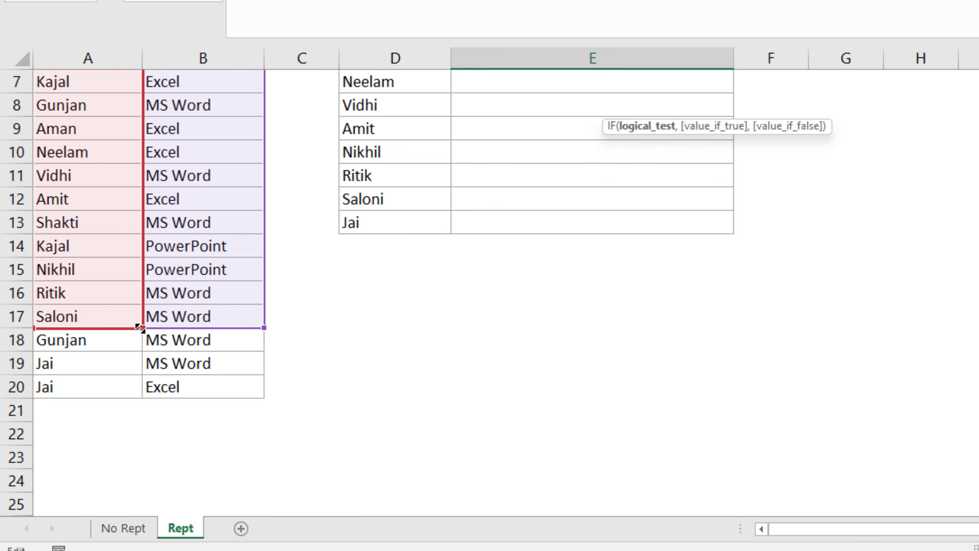
drag(140, 328, 142, 400)
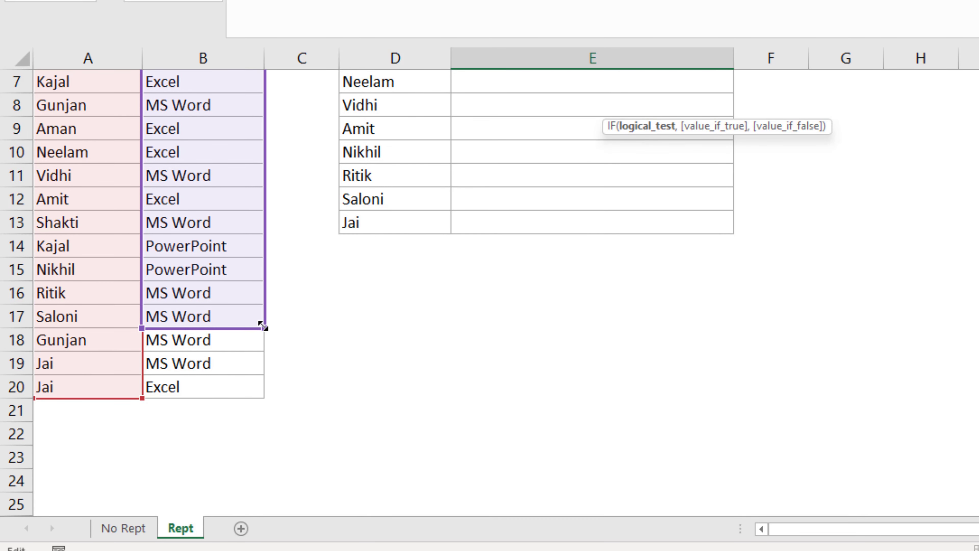
drag(263, 327, 268, 408)
scroll(437, 359, up, 2)
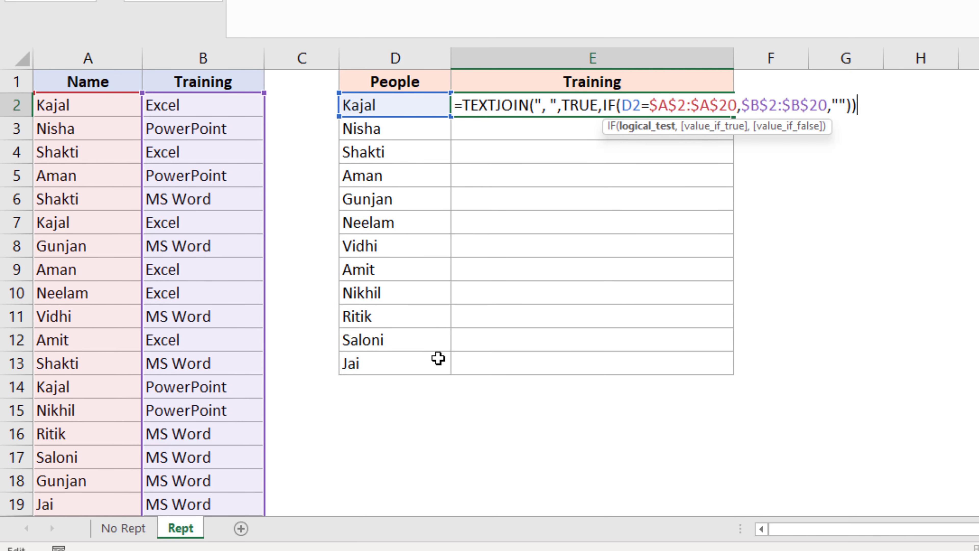
key(Return)
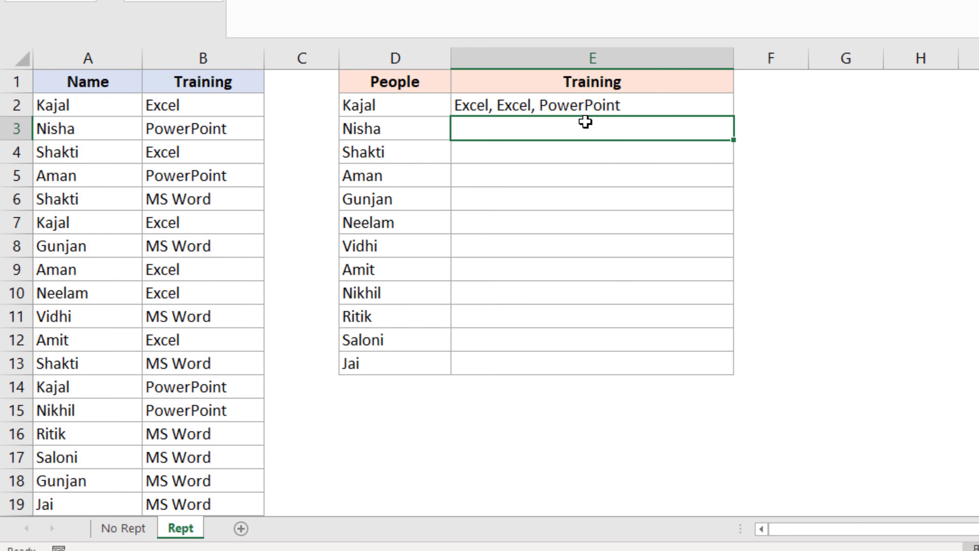
click(587, 108)
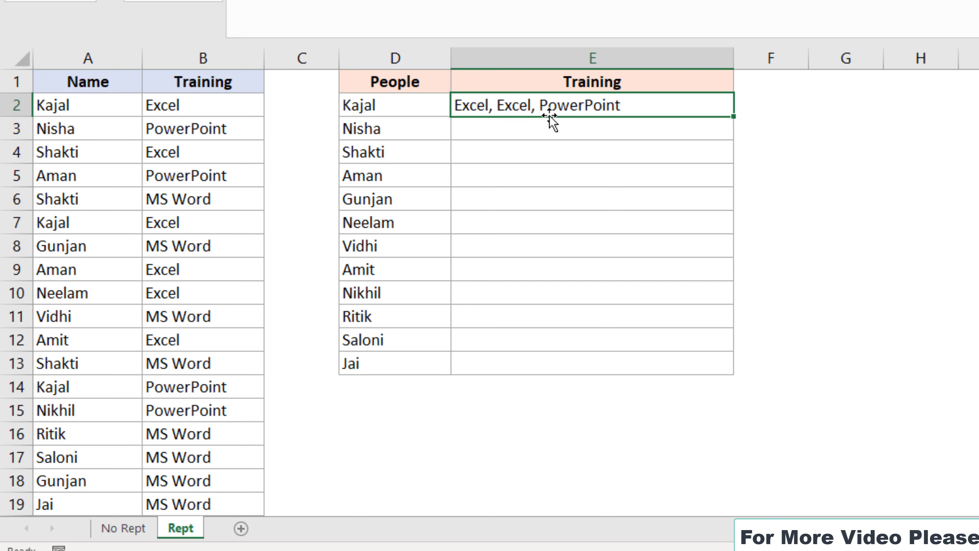
Step: Wrap E2's IF expression in UNIQUE( ) so Kajal's cell shows "Excel, PowerPoint"
double_click(501, 105)
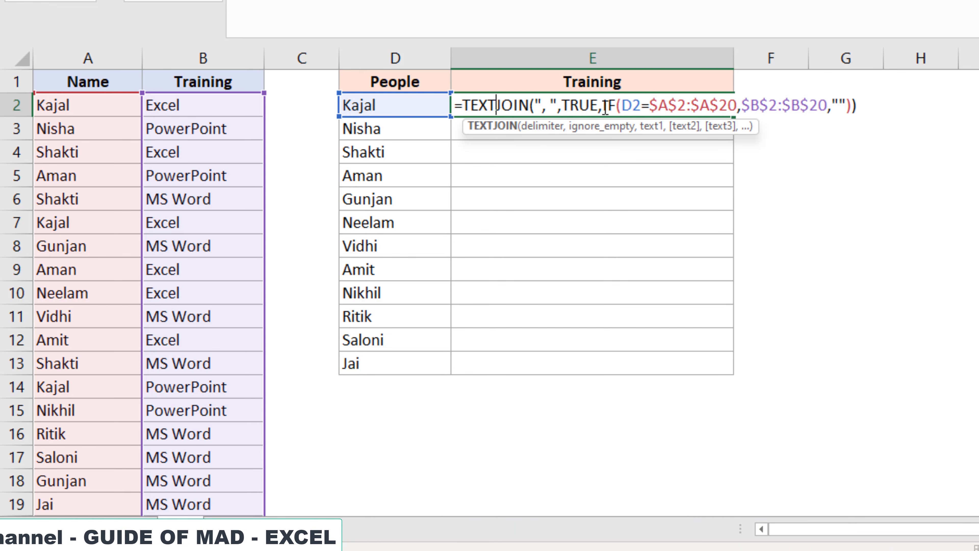
click(603, 108)
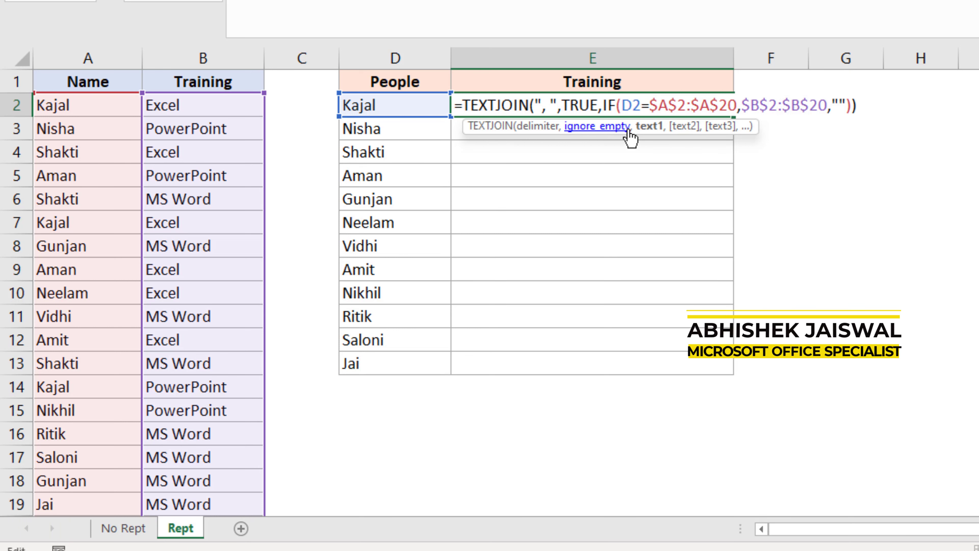
text(un)
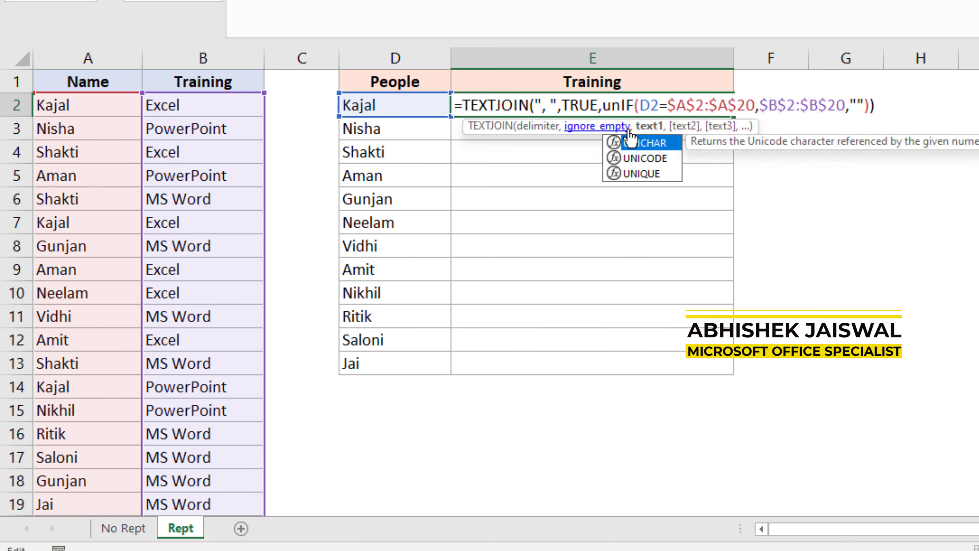
key(Down)
key(Down)
key(Tab)
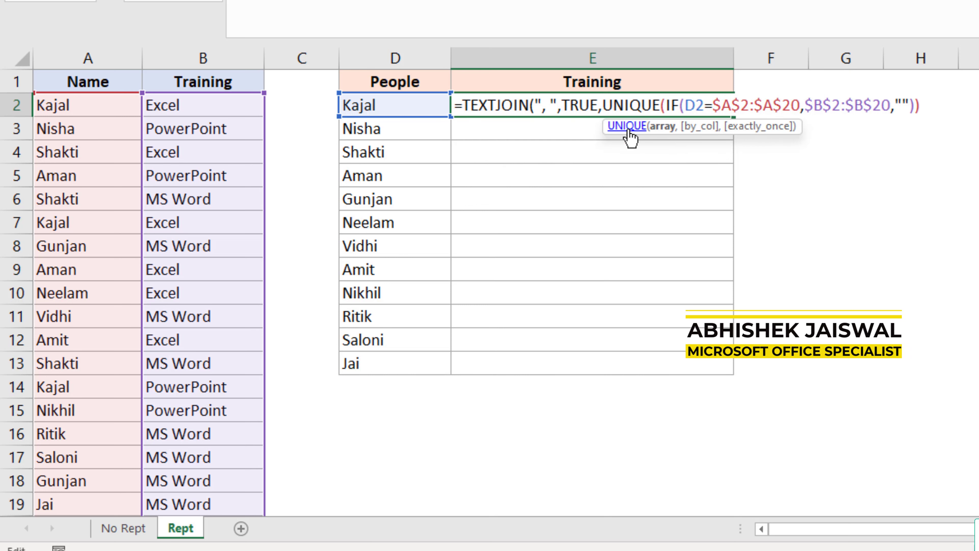
click(913, 105)
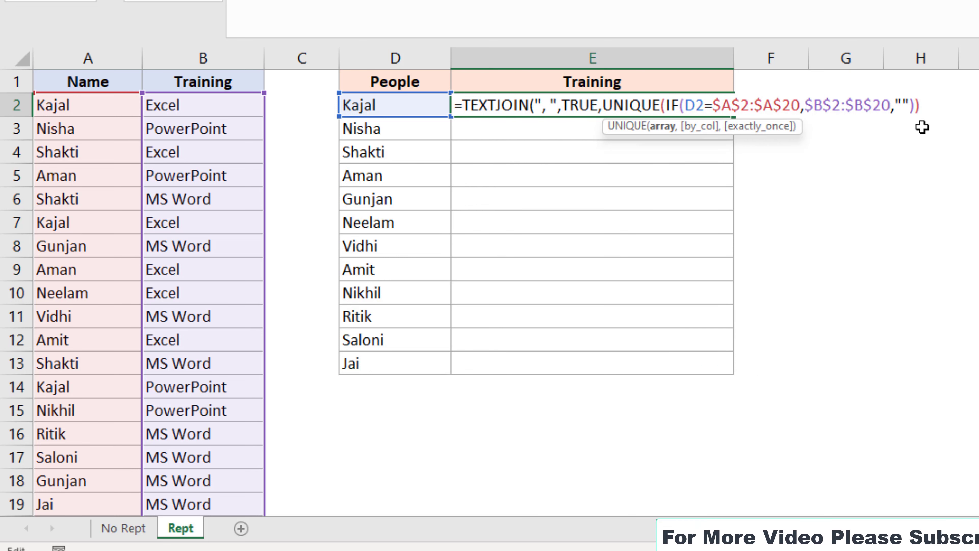
text())
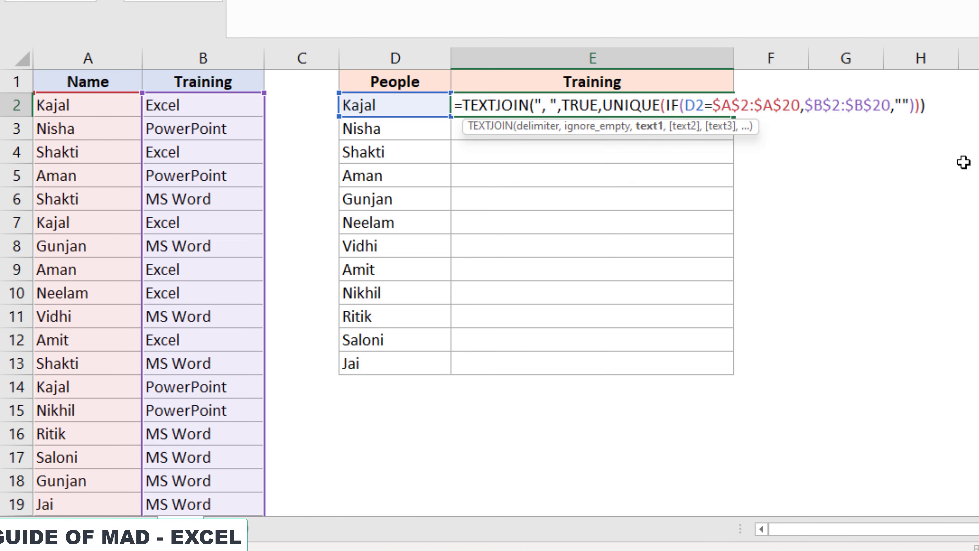
key(Return)
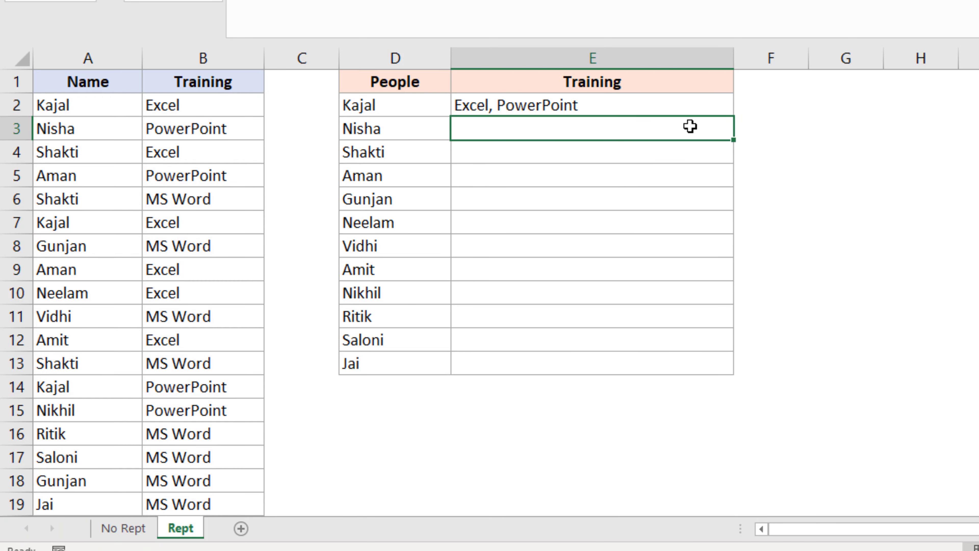
click(670, 109)
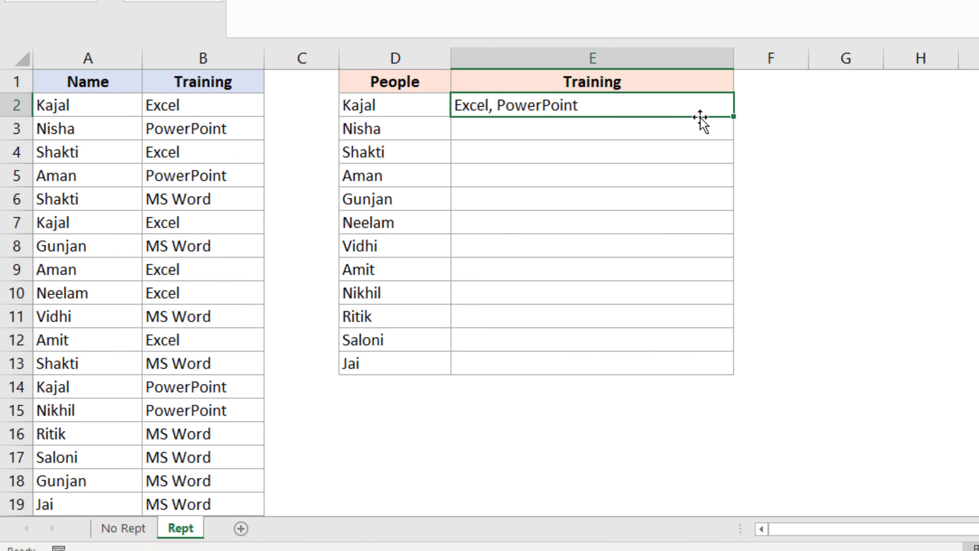
Step: Fill the E2 trainings formula down to E13 for all 12 people, then reselect E2
double_click(734, 116)
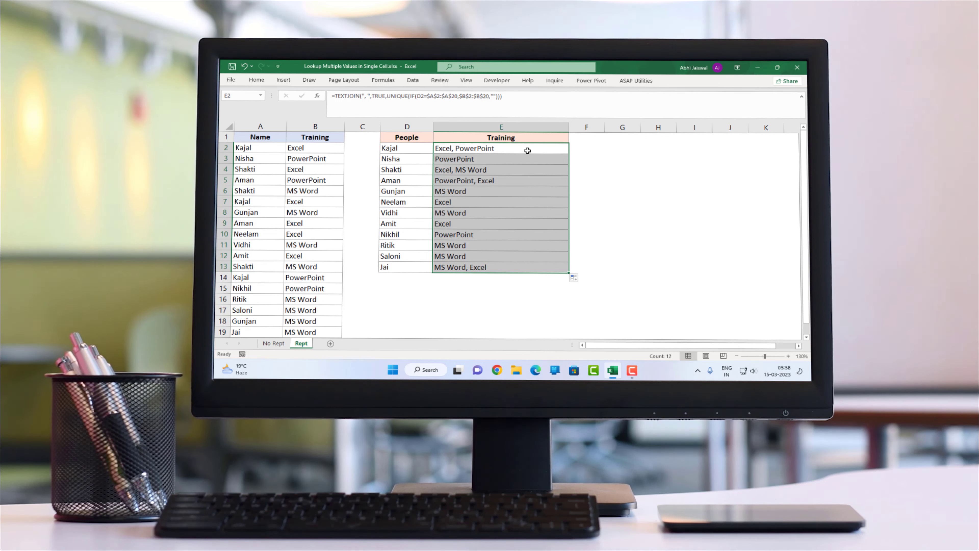
click(528, 150)
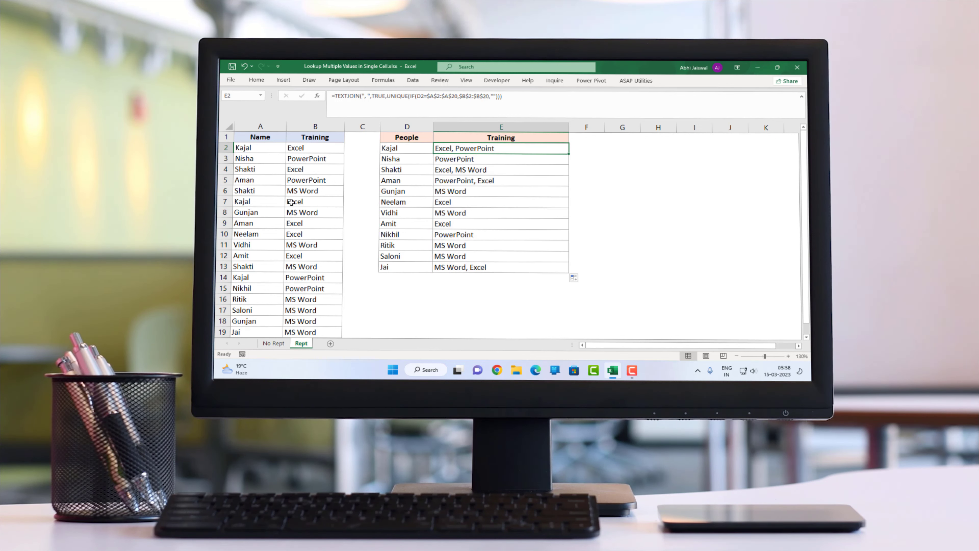